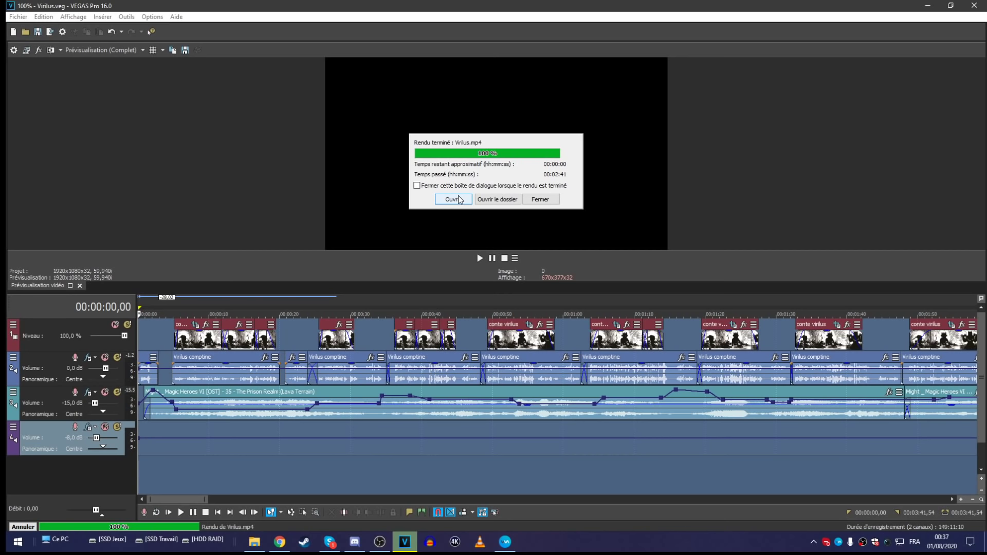
Step: Open the rendered Virilus.mp4 and watch its opening in full screen, then leave full screen
left_click(453, 199)
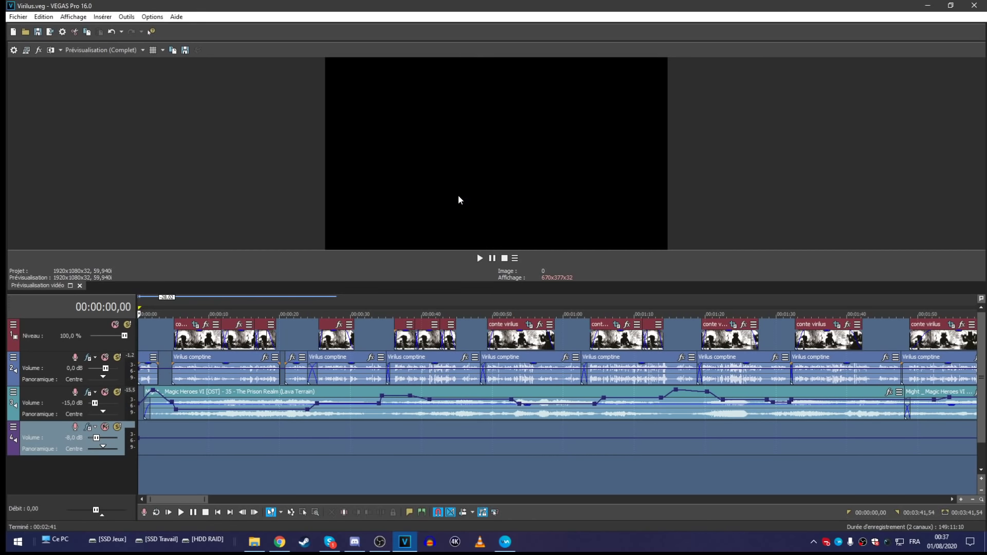
double_click(428, 235)
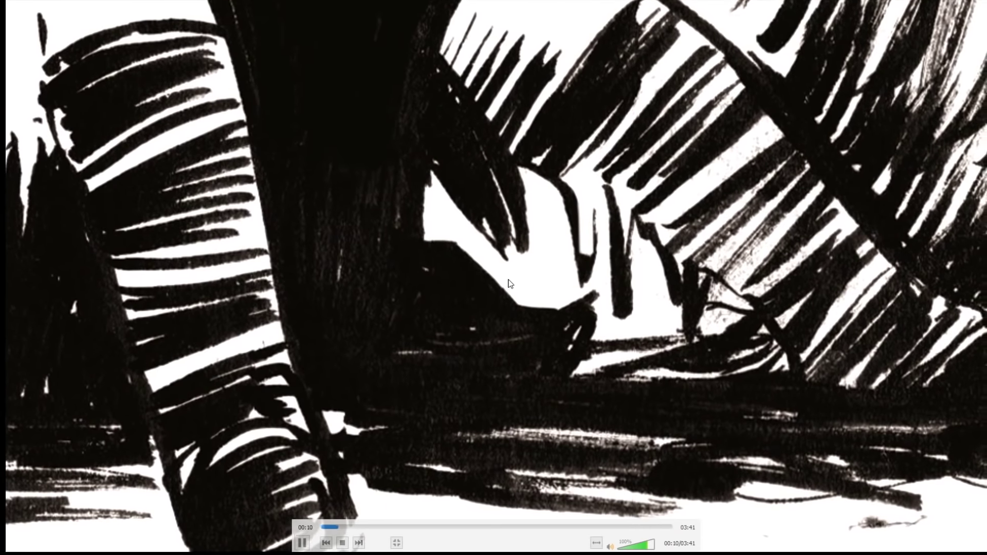
double_click(509, 284)
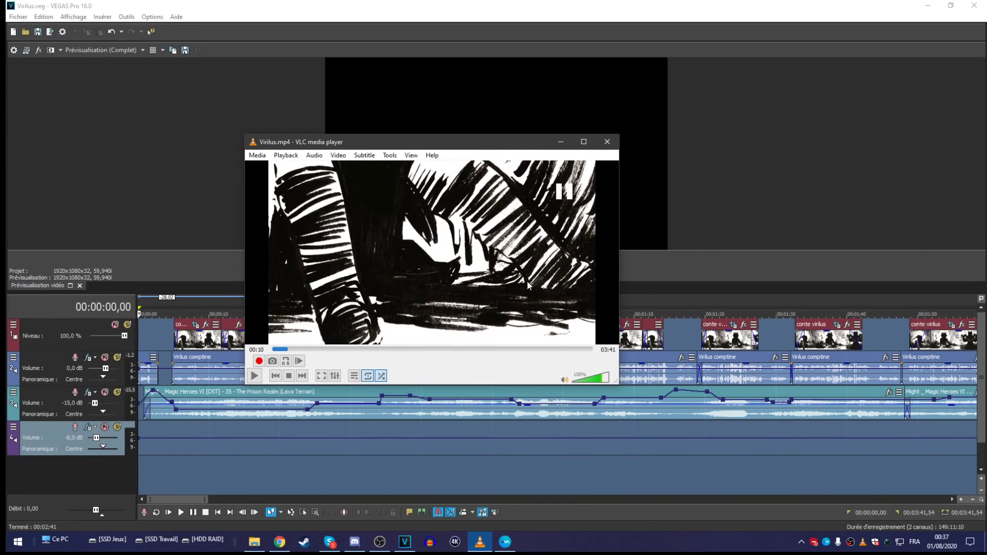
Step: Return to VEGAS Pro, split the track 3 music clip at 00:00:04,58 and move its first part down to track 4
left_click(153, 484)
scroll(156, 474, "up", 8)
key("space")
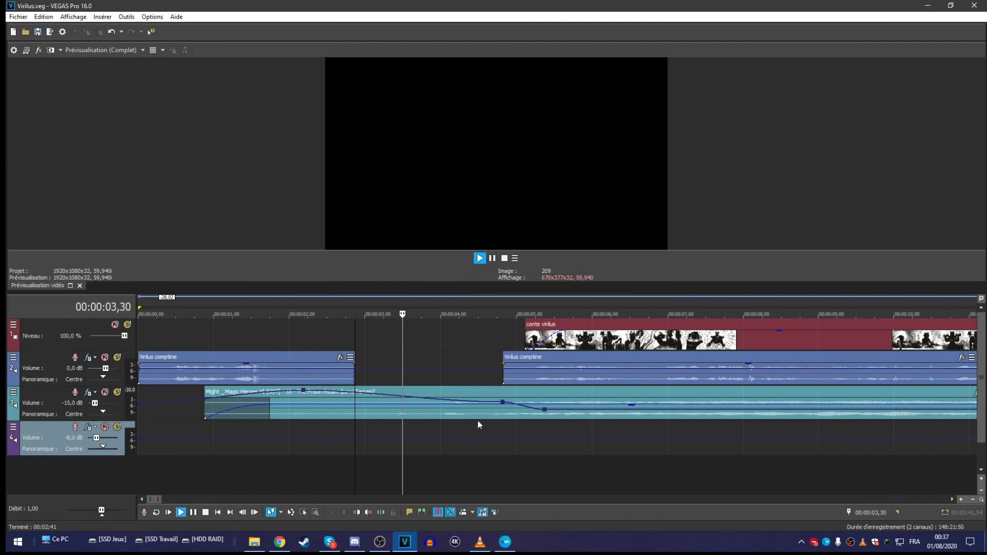
key("space")
left_click(513, 416)
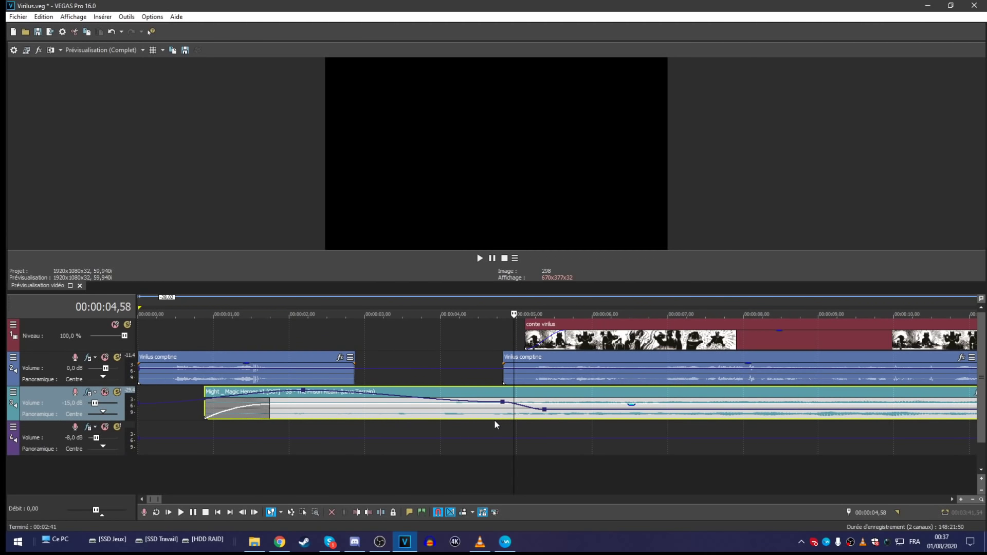
key("s")
left_click_drag(474, 416, 523, 444)
Step: Extend the track 4 music clip with a fade-out over the start of the track 3 clip and fade that clip in
left_click(204, 471)
key("space")
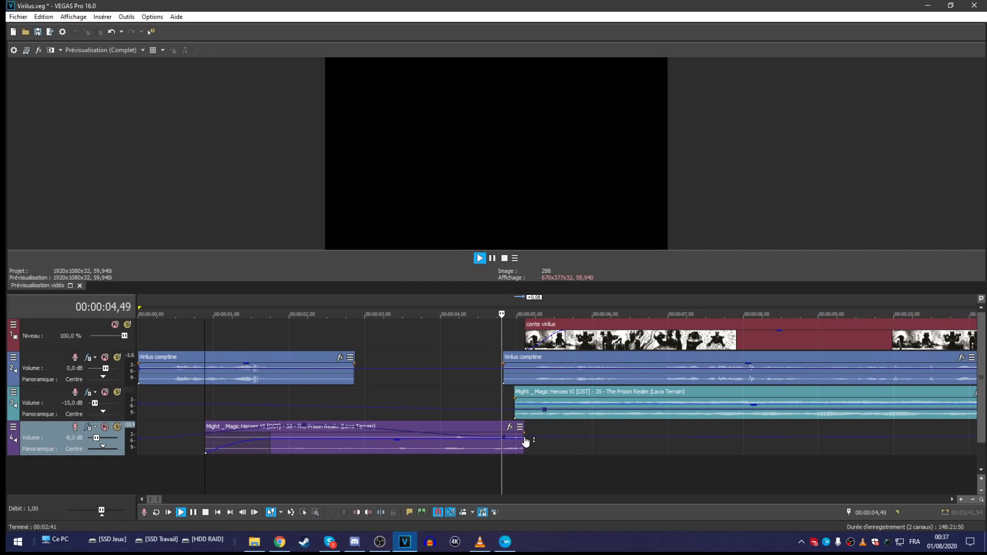
mouse_move(522, 433)
left_mouse_down()
mouse_move(543, 437)
mouse_move(515, 440)
left_mouse_up()
left_click_drag(516, 404, 535, 408)
left_click(508, 478)
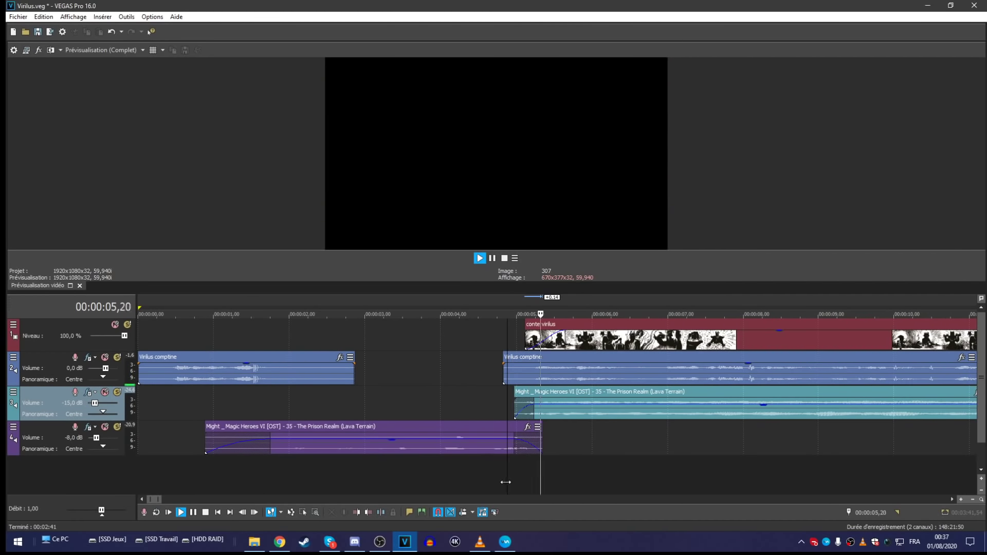
left_click(450, 483)
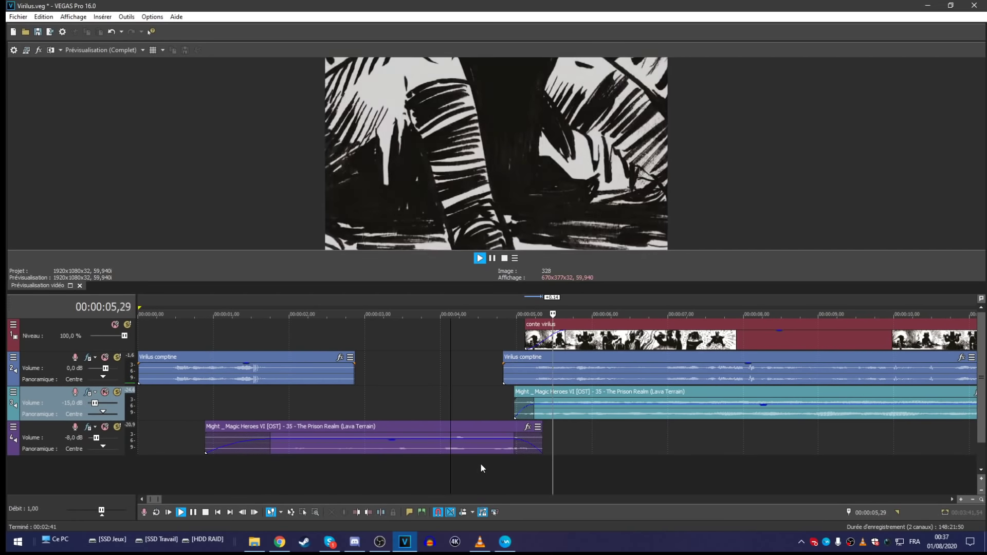
key("s")
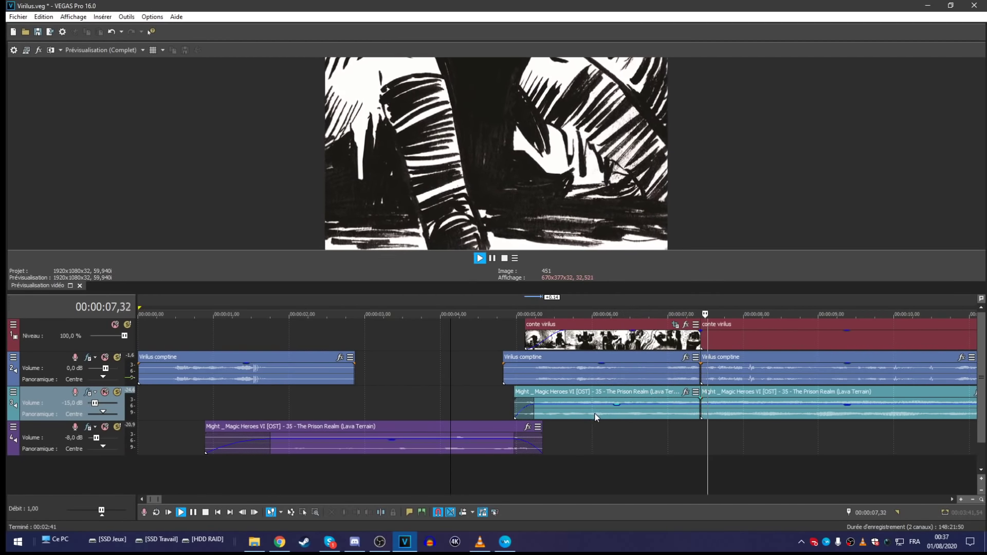
key("space")
key("ctrl+z")
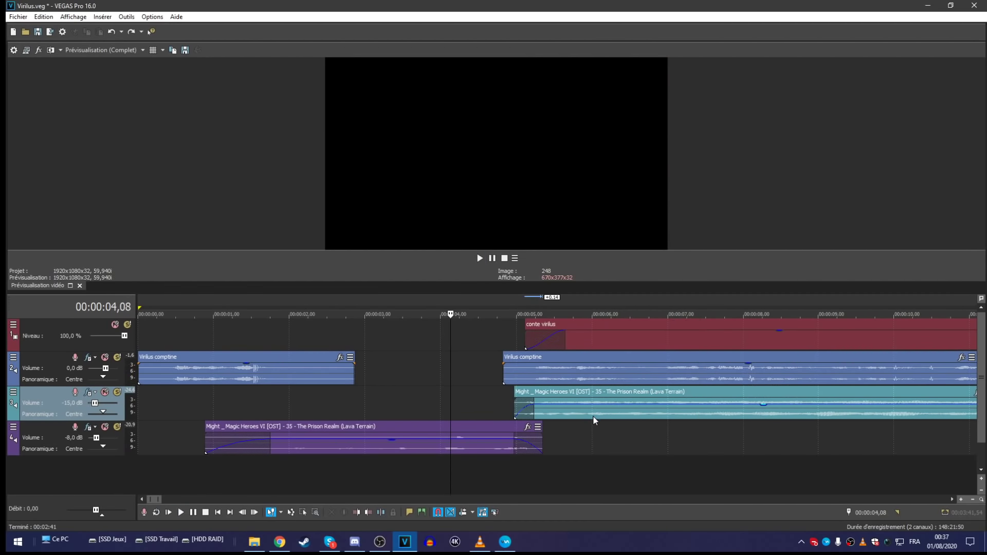
Step: Add a volume point at about 7 s on the track 3 music, raise the point near 5 s, and play the transition
double_click(666, 410)
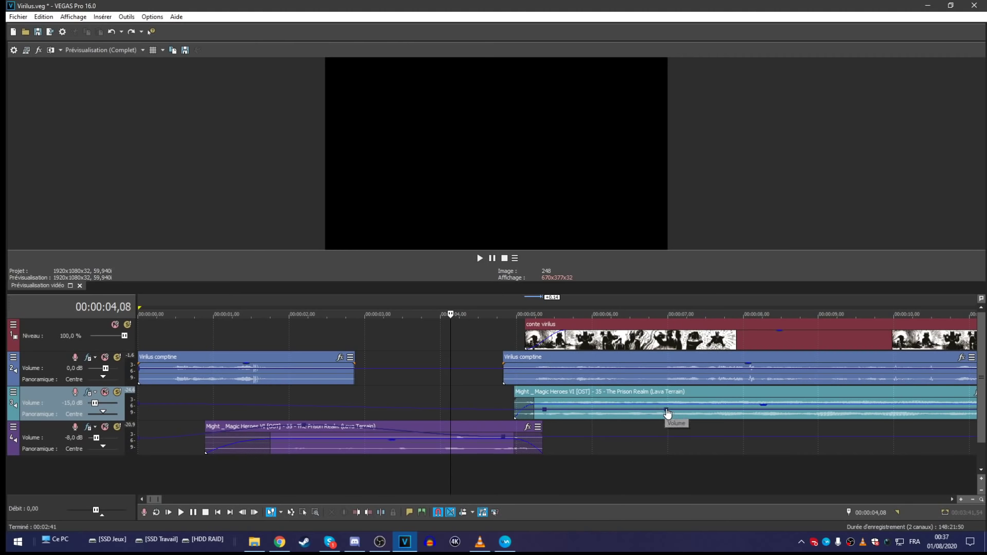
left_click_drag(544, 411, 547, 397)
left_click(515, 465)
key("space")
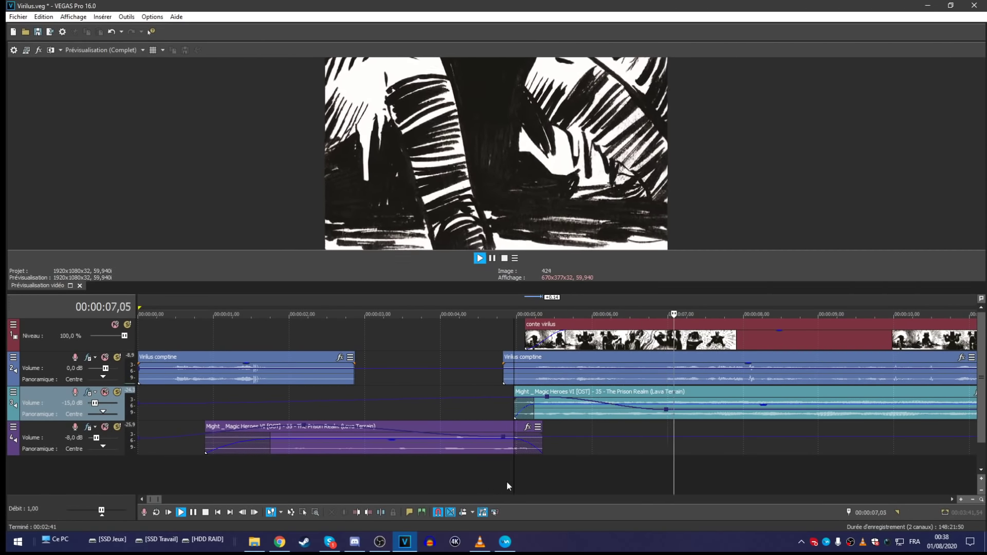
Step: Lower the track 3 volume envelope after 7 s to -2,7 dB, making the drop gradual with a point near 00:00:12,42
scroll(482, 391, "down", 5)
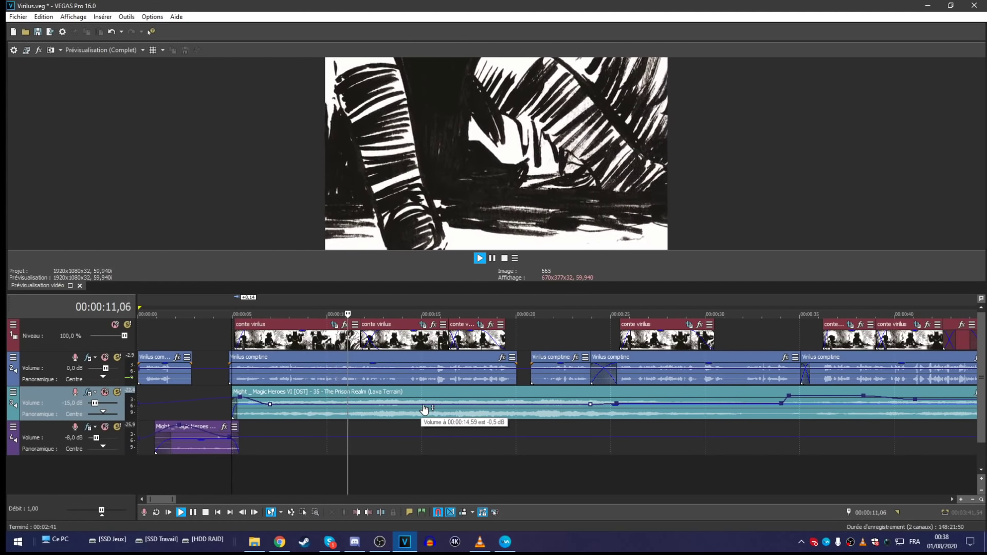
left_click_drag(424, 410, 424, 413)
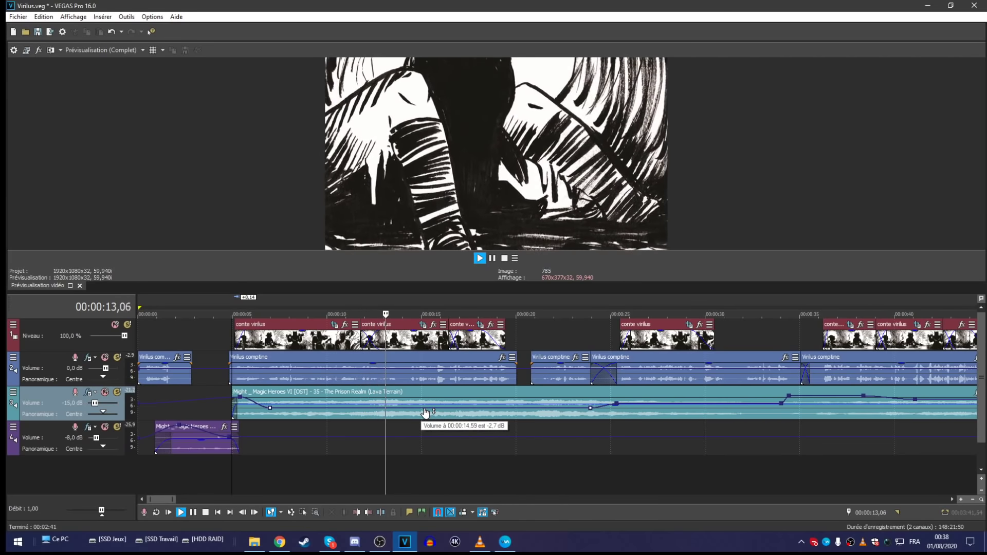
double_click(379, 407)
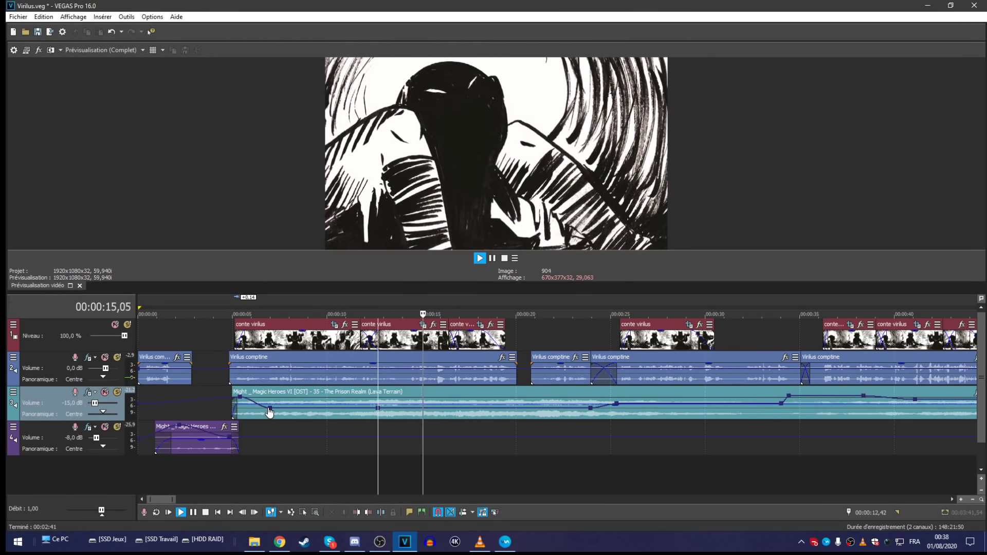
left_click_drag(270, 408, 277, 402)
Step: Play back the adjusted music from about 6 s to 15 s and save the project
left_click(261, 458)
left_click(313, 485)
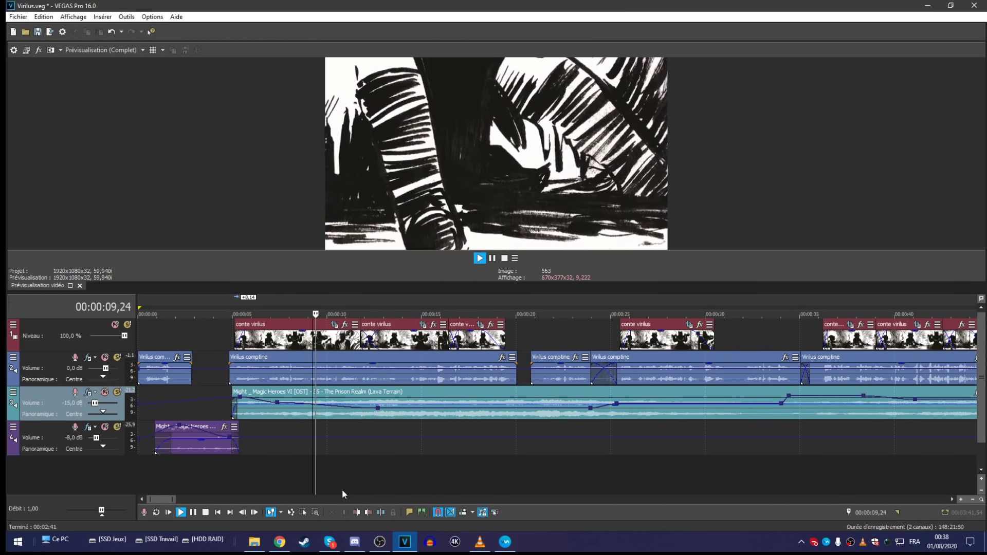
left_click(361, 491)
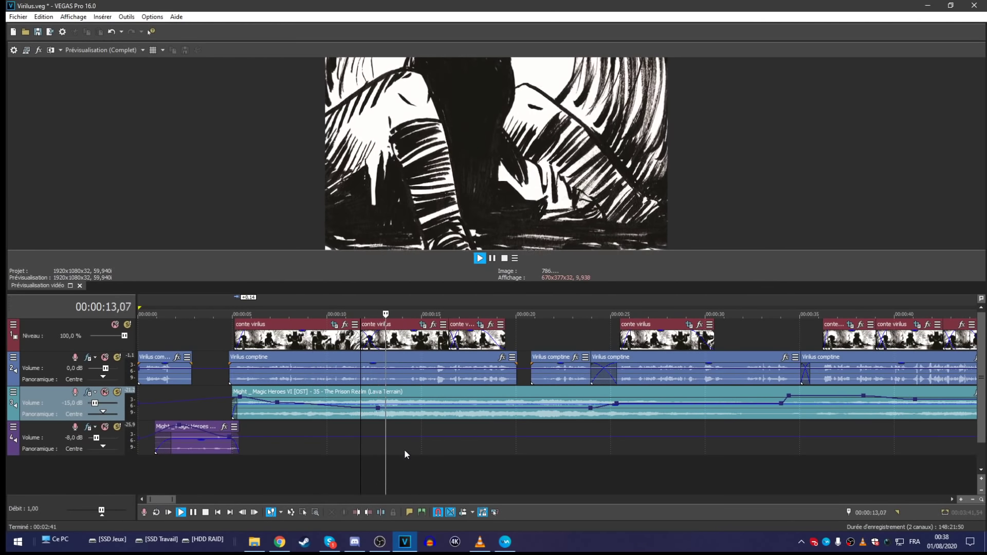
key("ctrl+s")
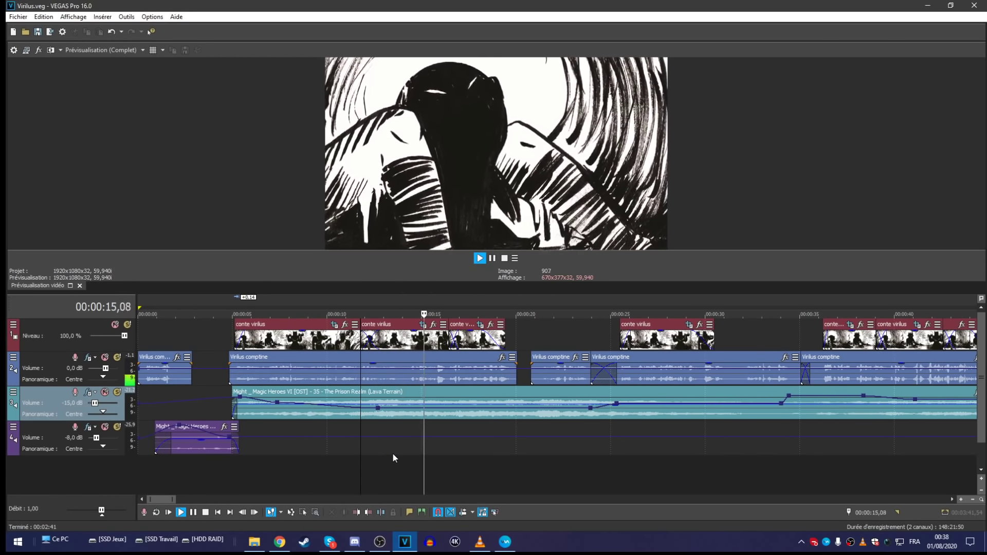
key("space")
Step: Switch to VLC and review more of the rendered Virilus.mp4 in full screen
left_click(479, 542)
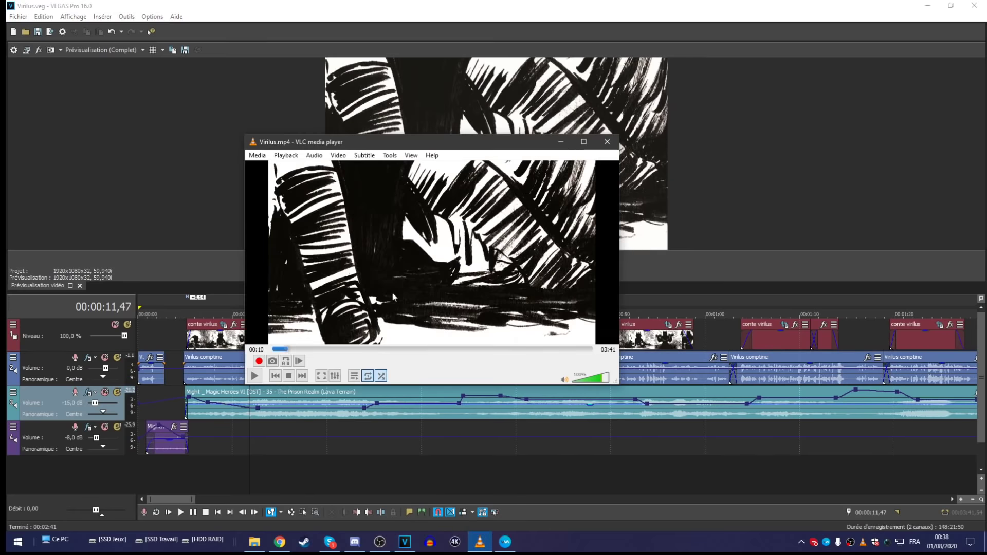
double_click(392, 291)
key("space")
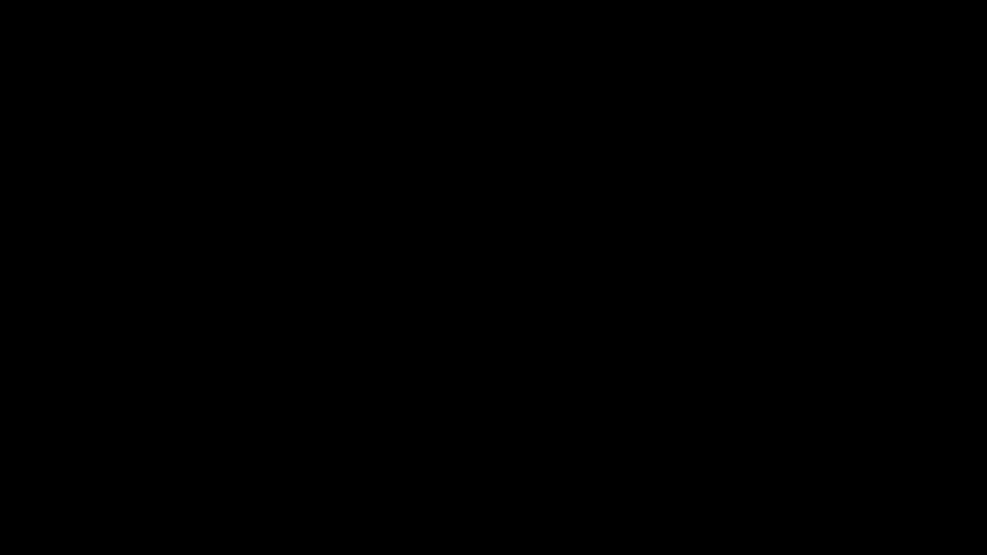
key("space")
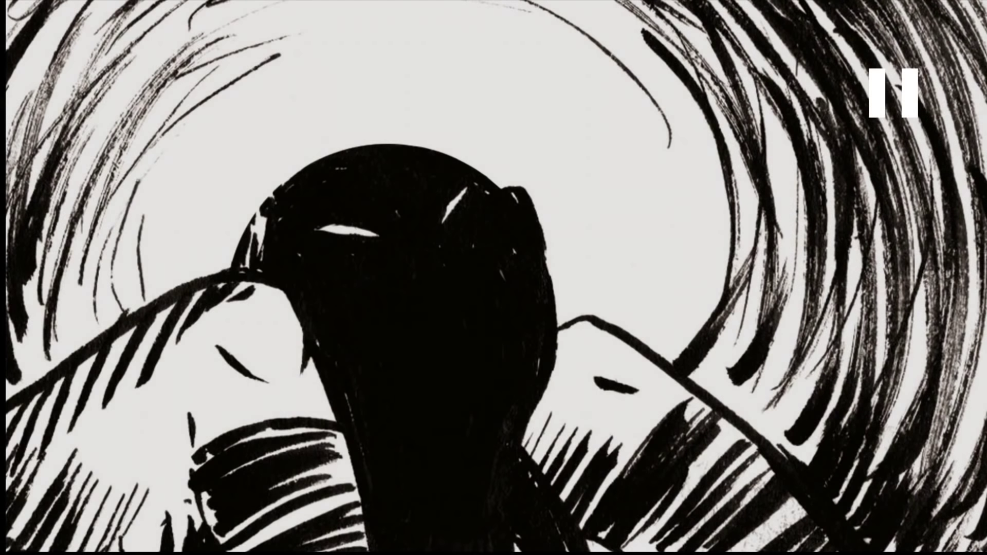
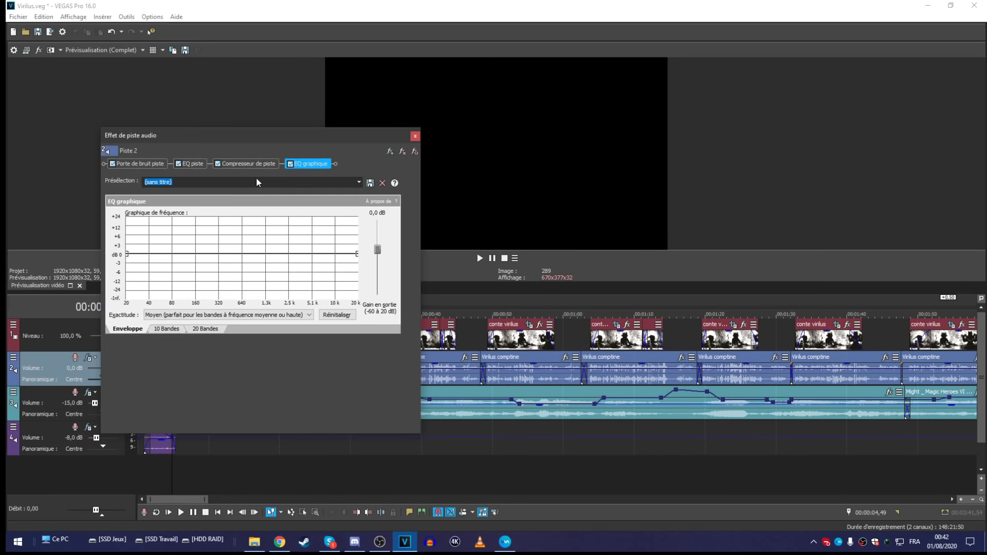
Step: Choose a preset for track 2's EQ graphique effect, close the effects, and play back from 00:00:06,59
scroll(257, 181, "down", 1)
left_click(415, 136)
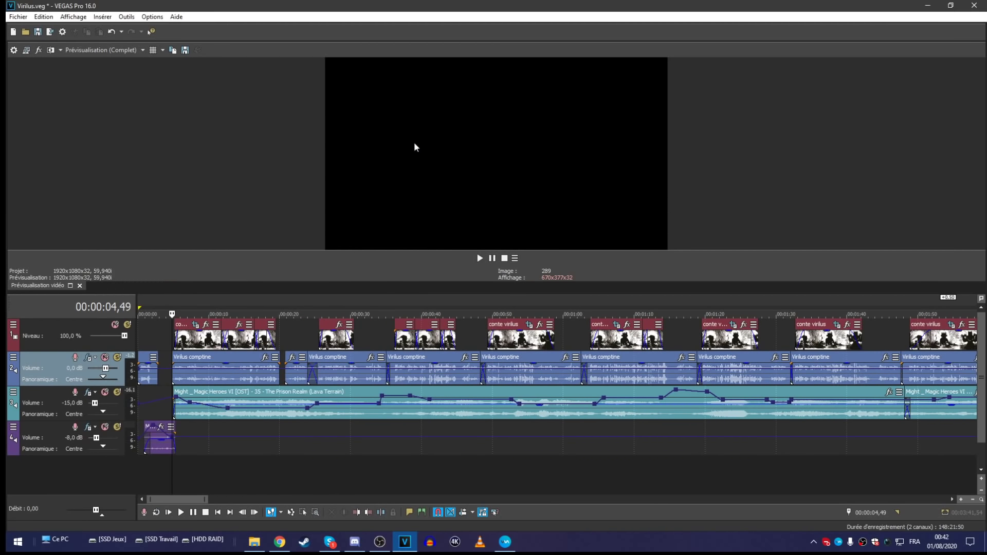
left_click(187, 483)
key("space")
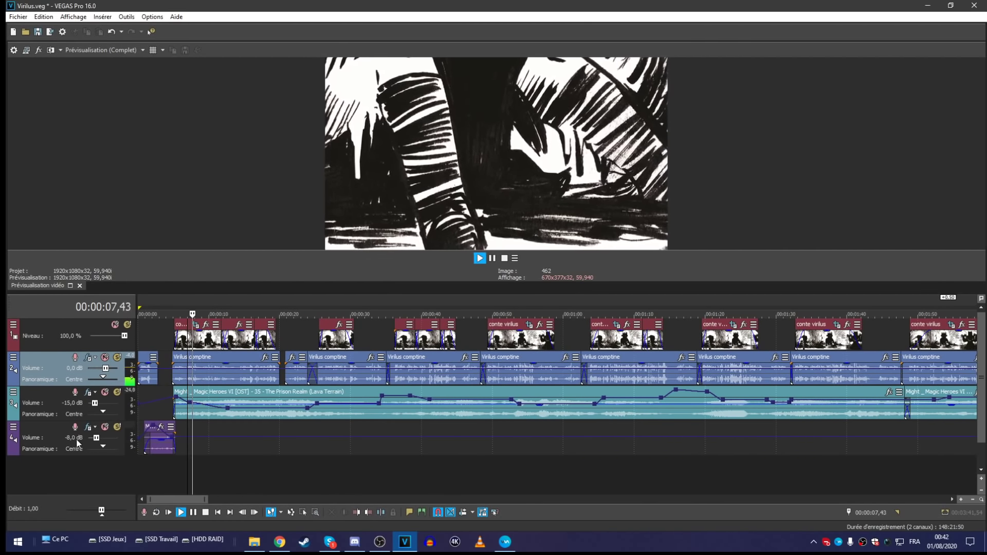
key("space")
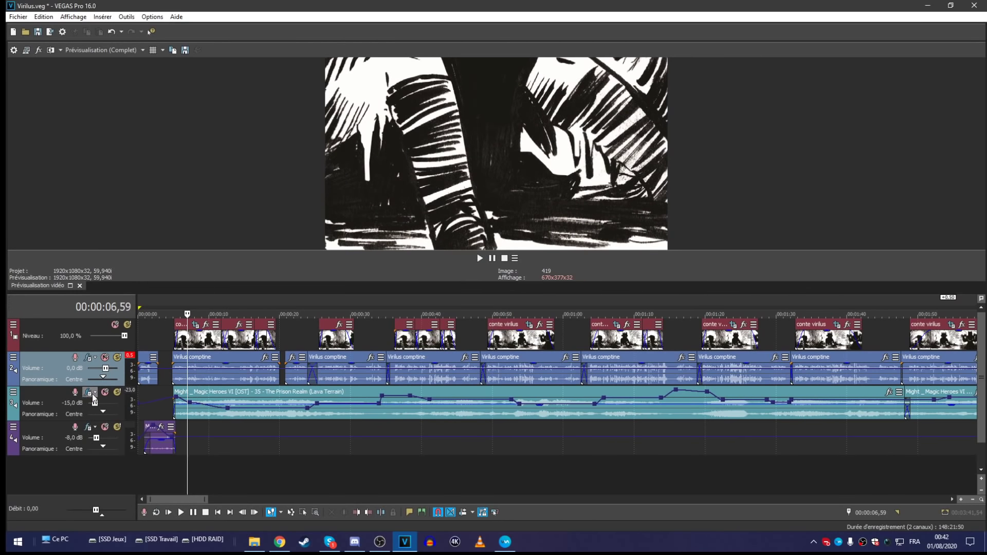
Step: Add the EQ graphique effect to track 3 with the preset "[Sys] Renforce les fréquences moyennes (environ 1 kHz) de 6 dB"
left_click(89, 394)
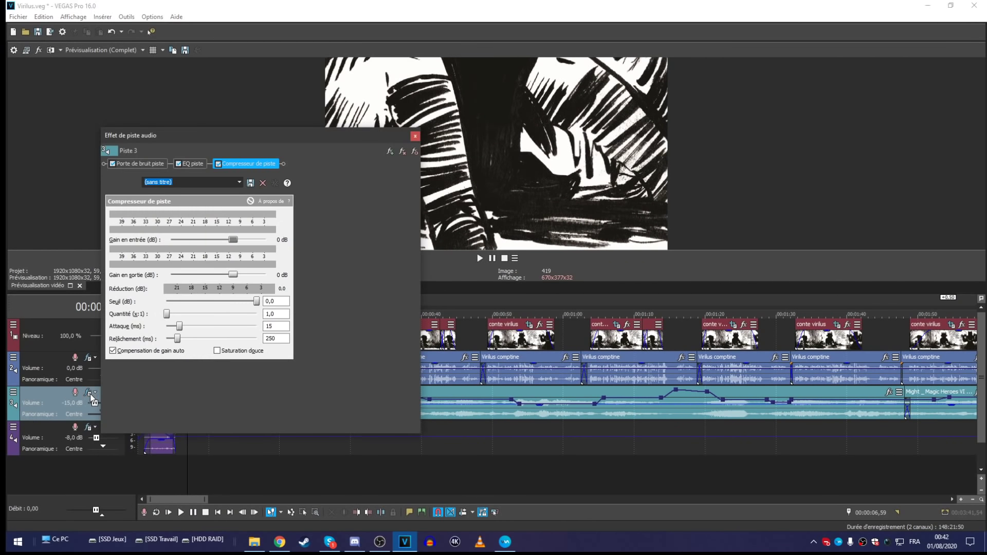
left_click(389, 152)
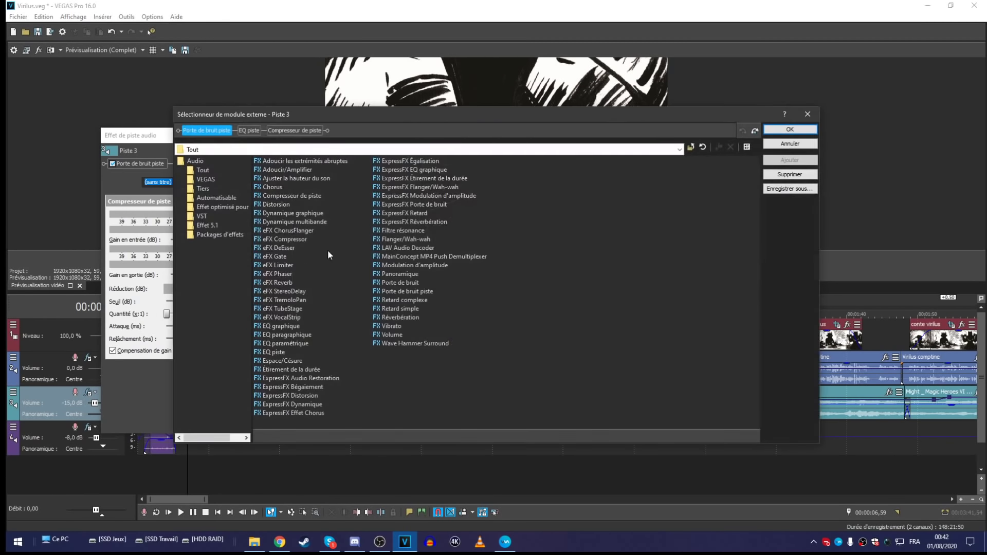
double_click(283, 326)
left_click(790, 130)
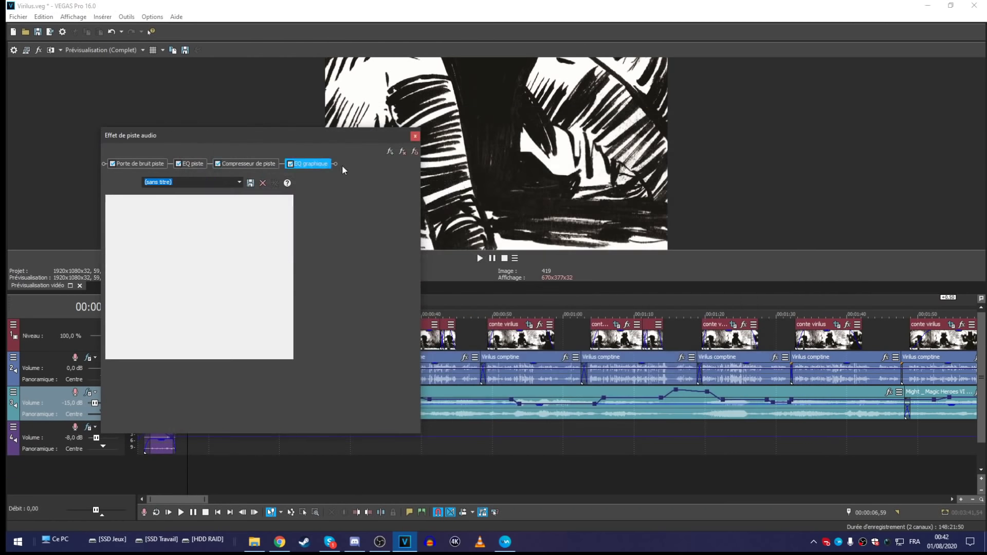
scroll(206, 184, "down", 3)
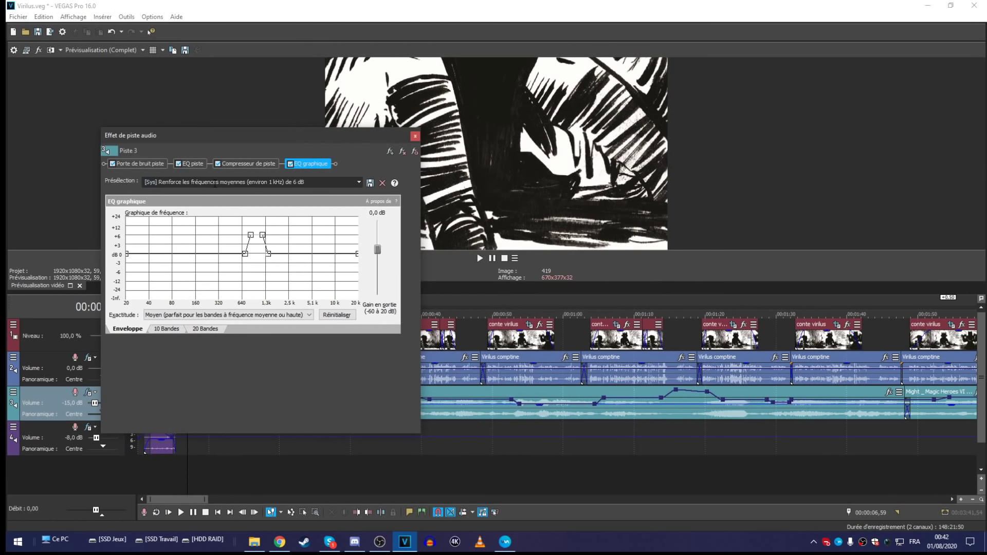
left_click(415, 137)
Step: Add EQ graphique with the preset DROP THE BASS to the track 4 music clip and play the start of the timeline
left_click(161, 427)
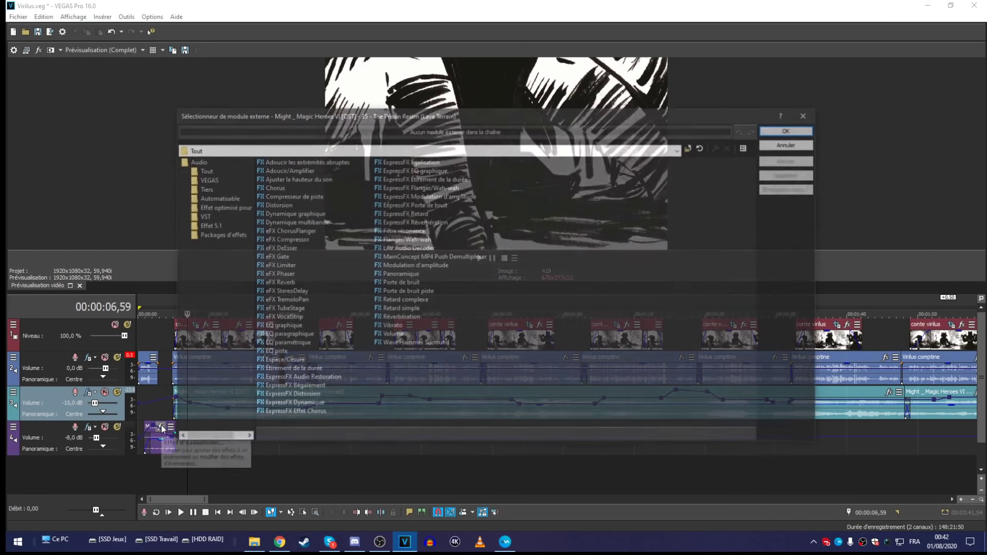
double_click(282, 326)
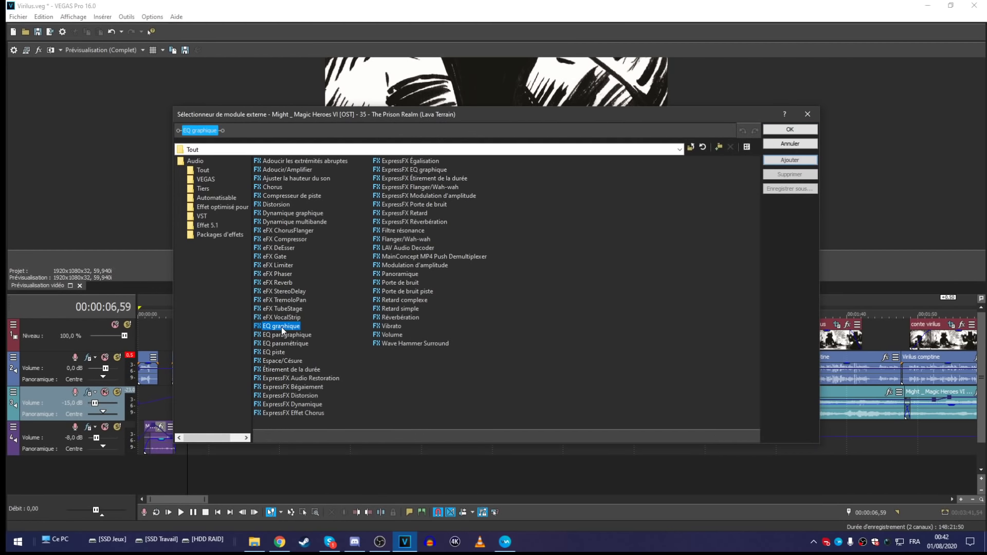
key("Return")
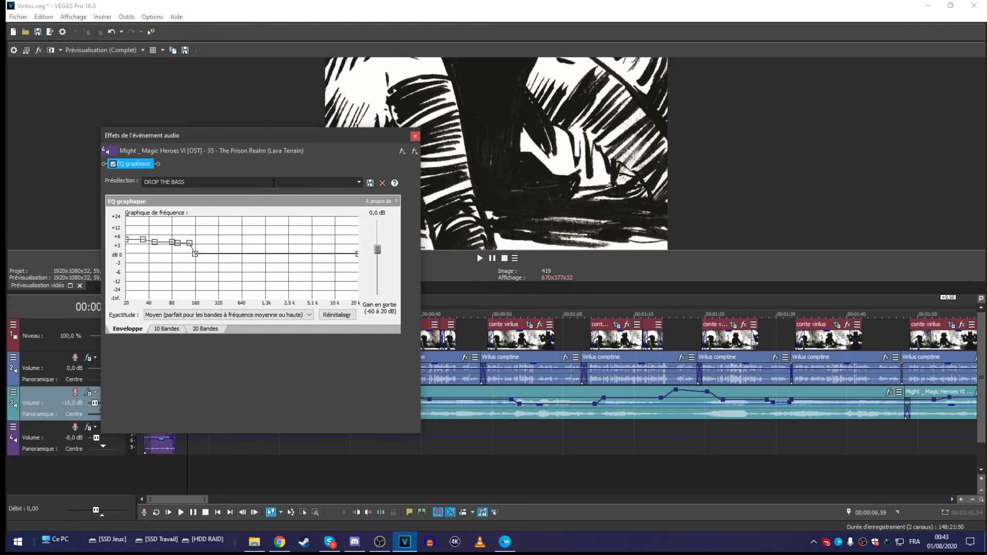
left_click(416, 137)
left_click(148, 474)
scroll(148, 474, "up", 3)
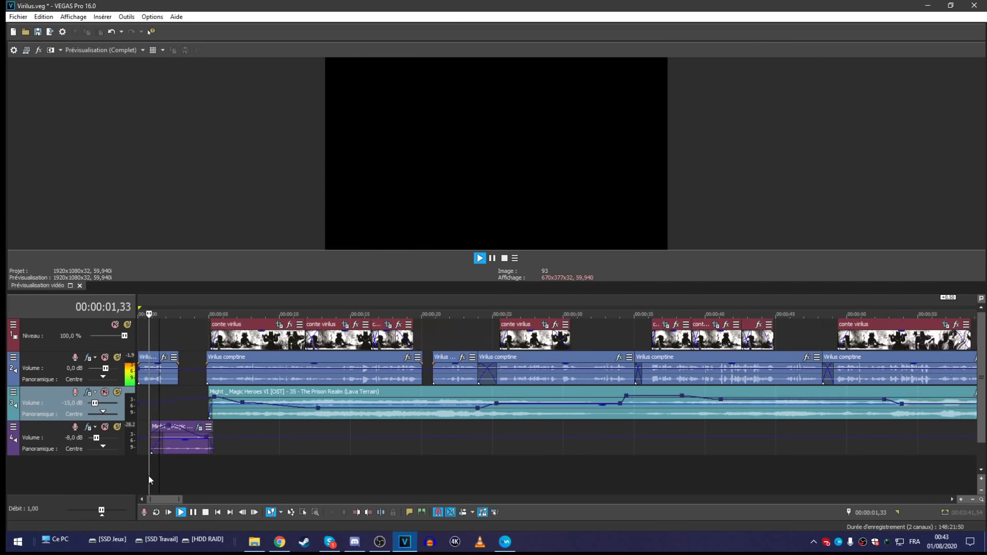
Step: Lower the volumes of audio tracks 2, 3 and 4 together to -2,0 dB, -17,0 dB and -10,0 dB
double_click(74, 437)
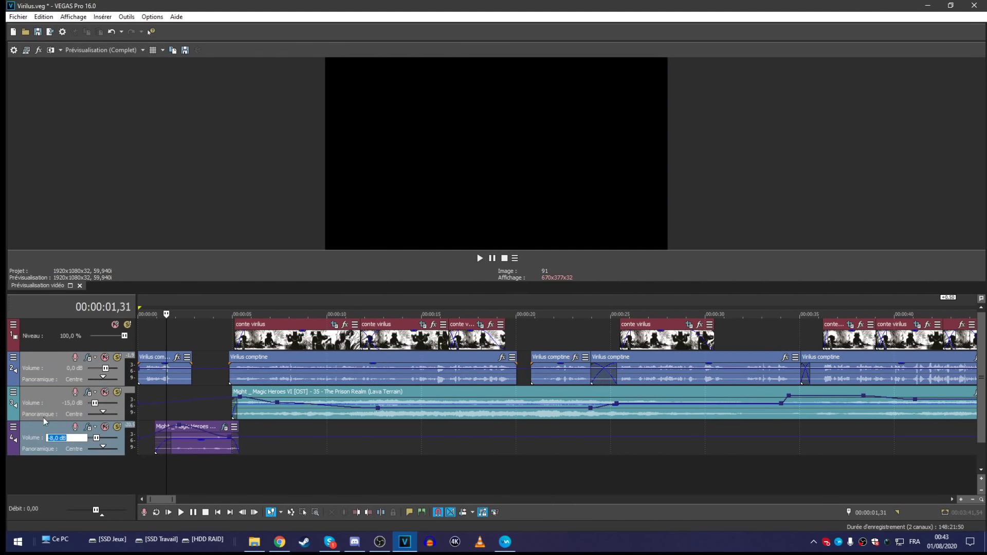
key("Return")
scroll(93, 403, "down", 1)
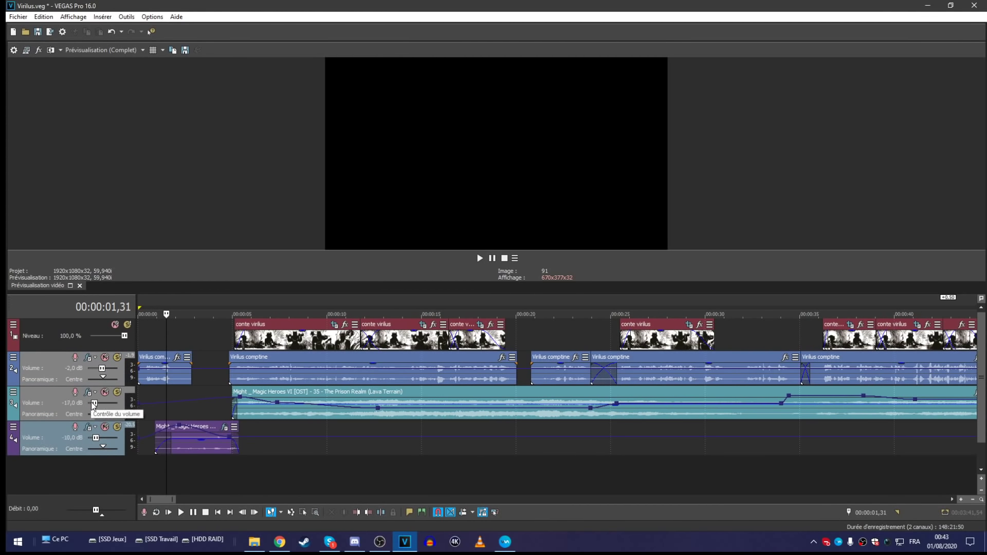
Step: Lower the volumes of tracks 2, 3 and 4 together to -3,0 dB, -18,0 dB and -11,0 dB and play the opening seconds
key("space")
scroll(92, 405, "down", 1)
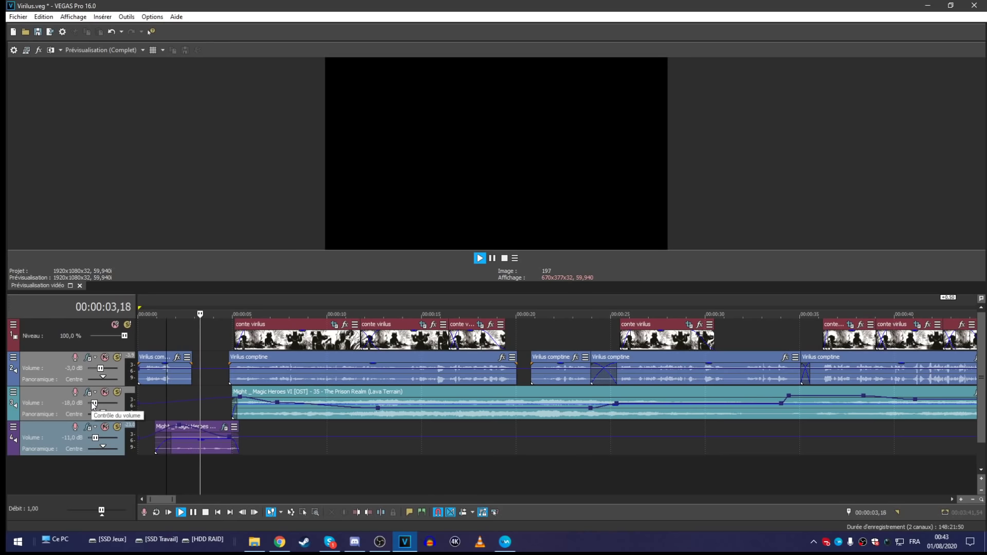
left_click(163, 469)
left_click(249, 478)
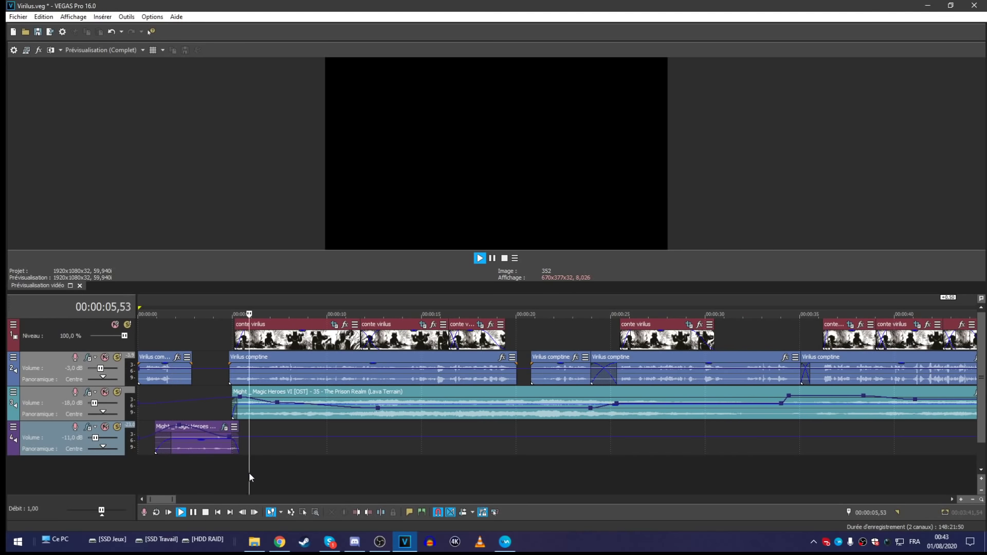
left_click(283, 477)
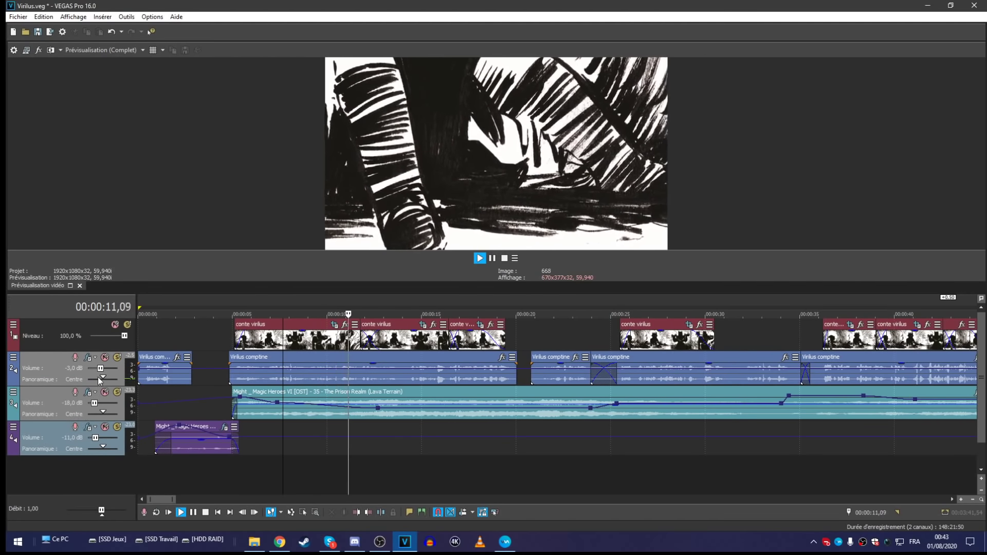
Step: Raise the volumes of tracks 2, 3 and 4 together to -2,0 dB, -17,0 dB and -10,0 dB, and save the project
scroll(100, 369, "up", 1)
key("ctrl+s")
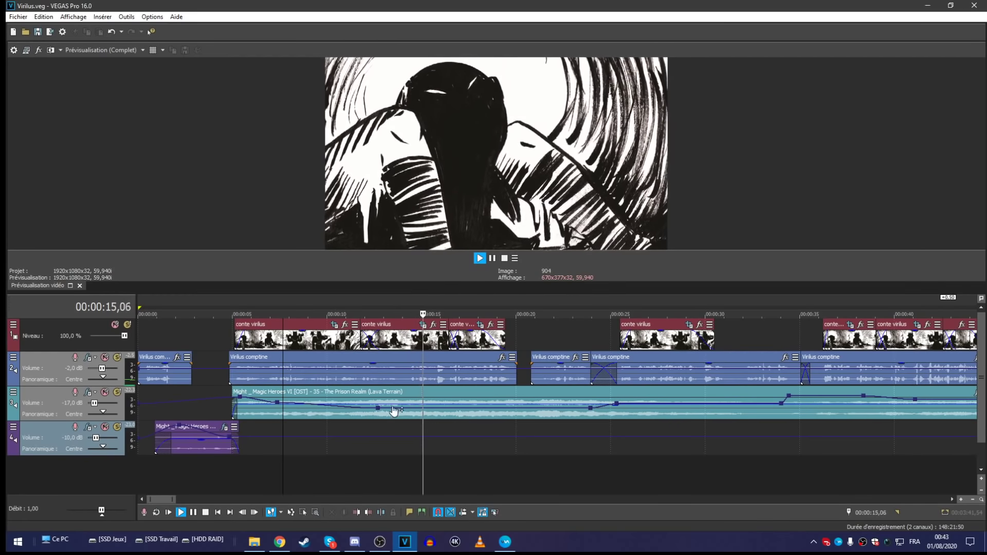
Step: Play back several passages, including from 00:00:26,32 and from about 00:00:32, to check the balance between voice and music
left_click(413, 379)
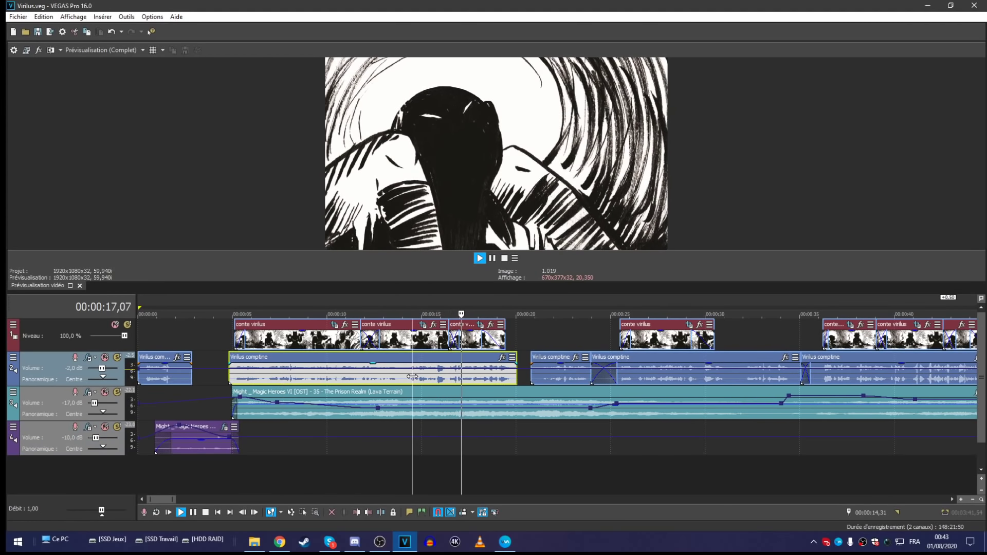
scroll(413, 380, "down", 3)
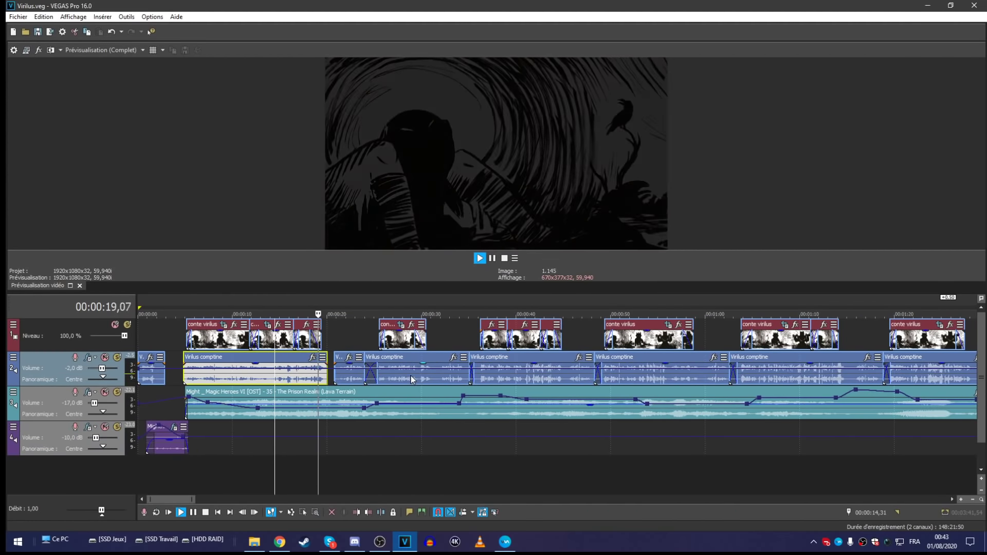
scroll(370, 427, "down", 1)
left_click(325, 472)
scroll(326, 472, "up", 3)
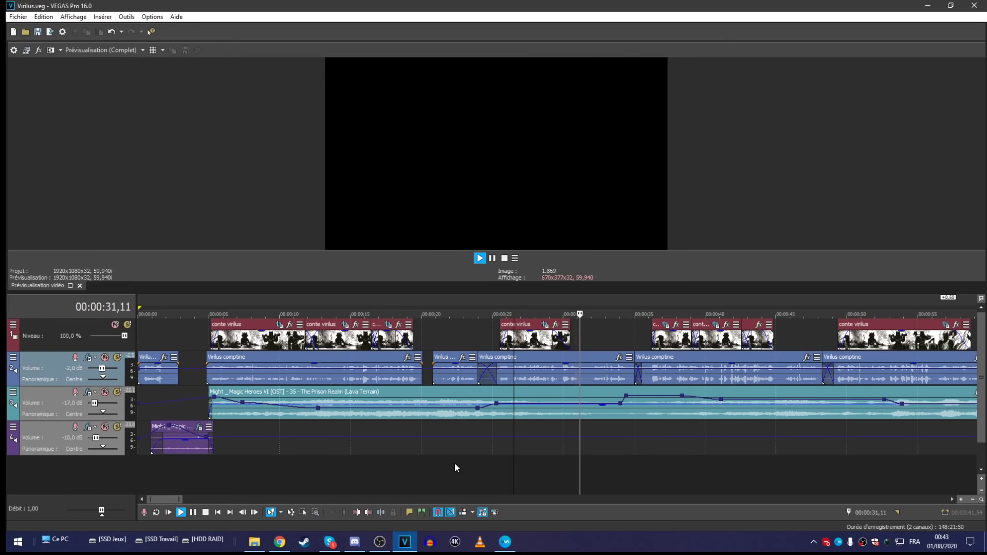
key("space")
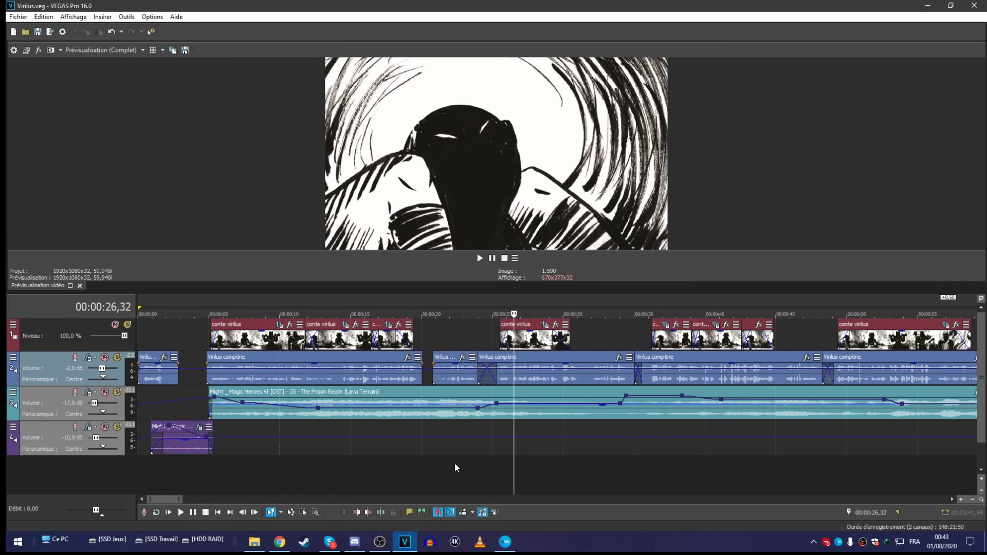
key("space")
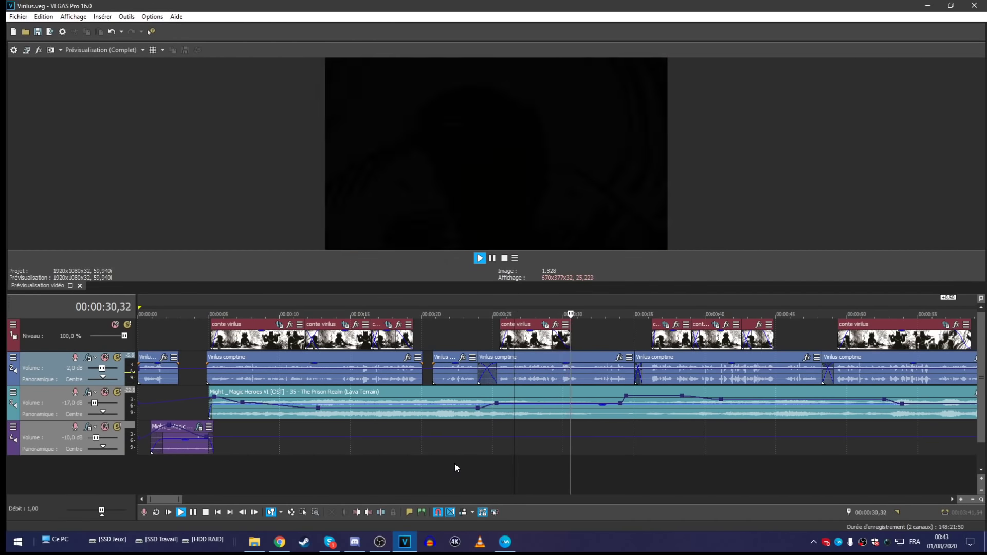
key("space")
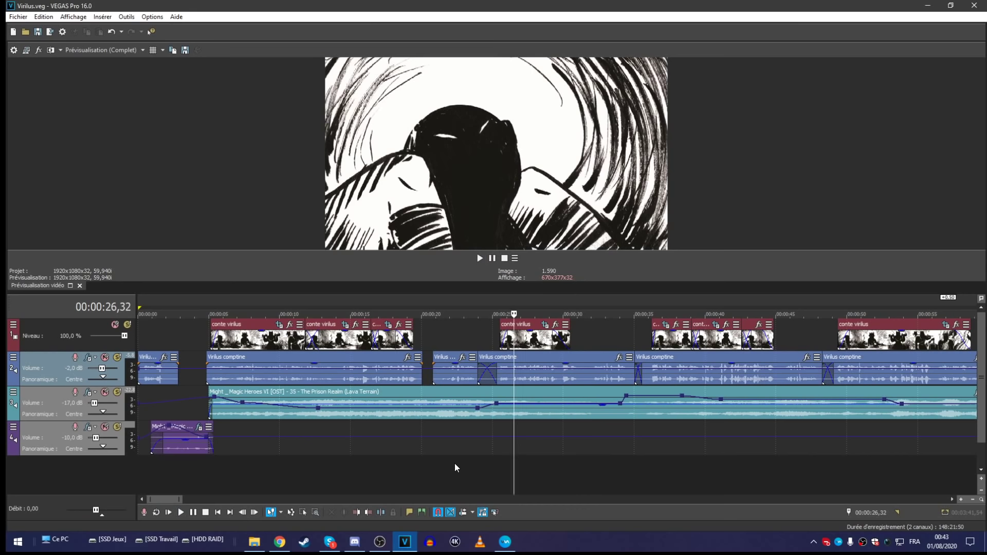
left_click(595, 471)
key("space")
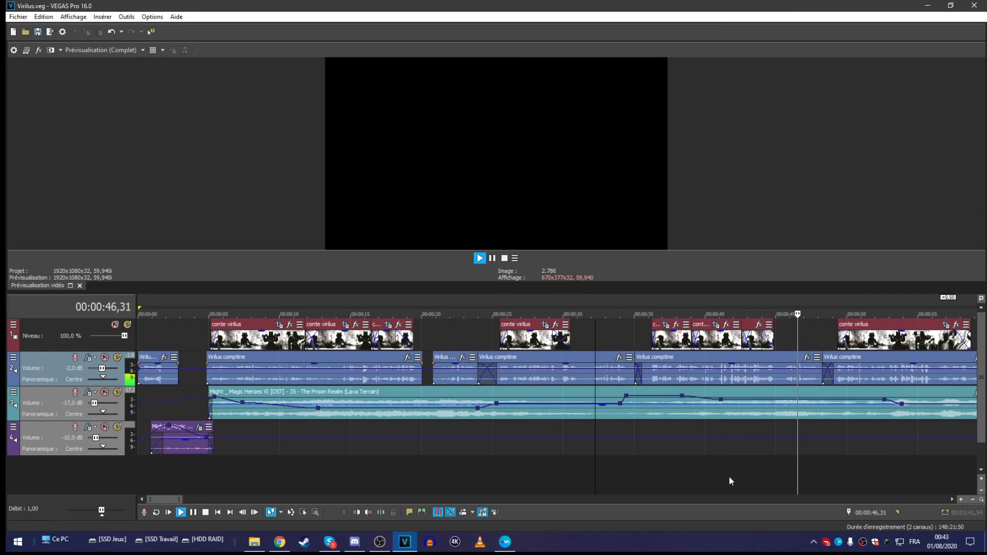
Step: Lower the volumes of tracks 2, 3 and 4 together to -3,0 dB, -18,0 dB and -11,0 dB, and save the project
scroll(730, 480, "down", 3)
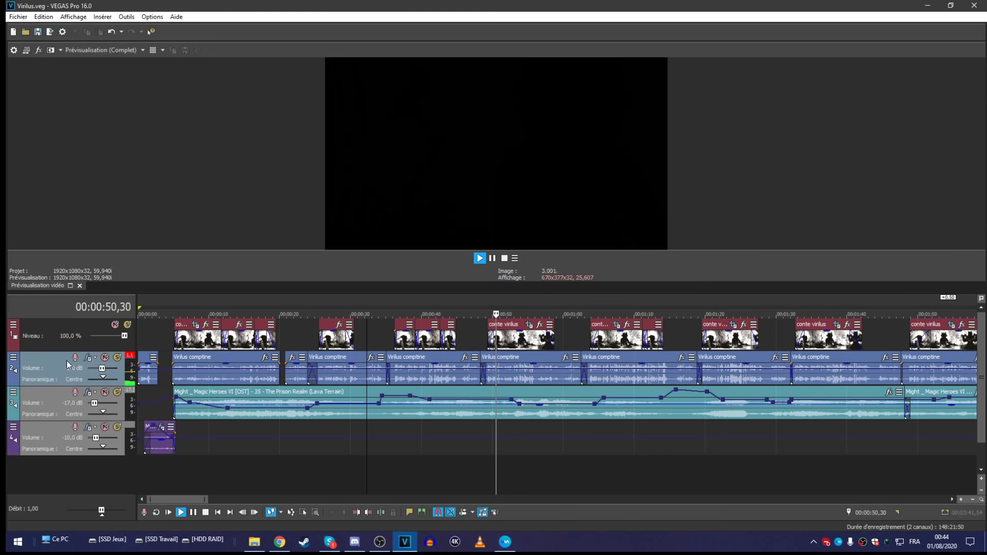
scroll(102, 368, "down", 1)
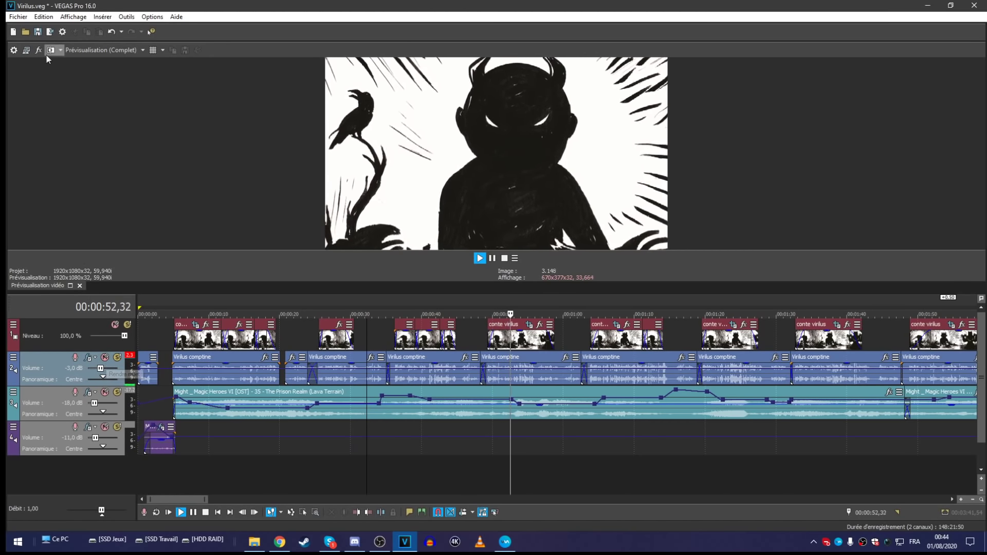
left_click(38, 32)
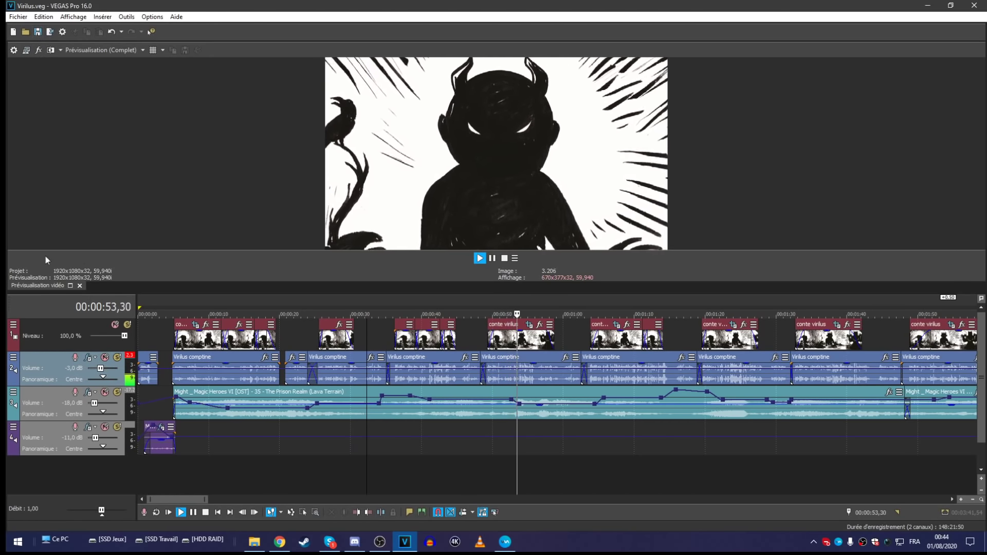
Step: Set only music track 3's volume to -17,0 dB and save the project
left_click(48, 403)
scroll(97, 403, "up", 1)
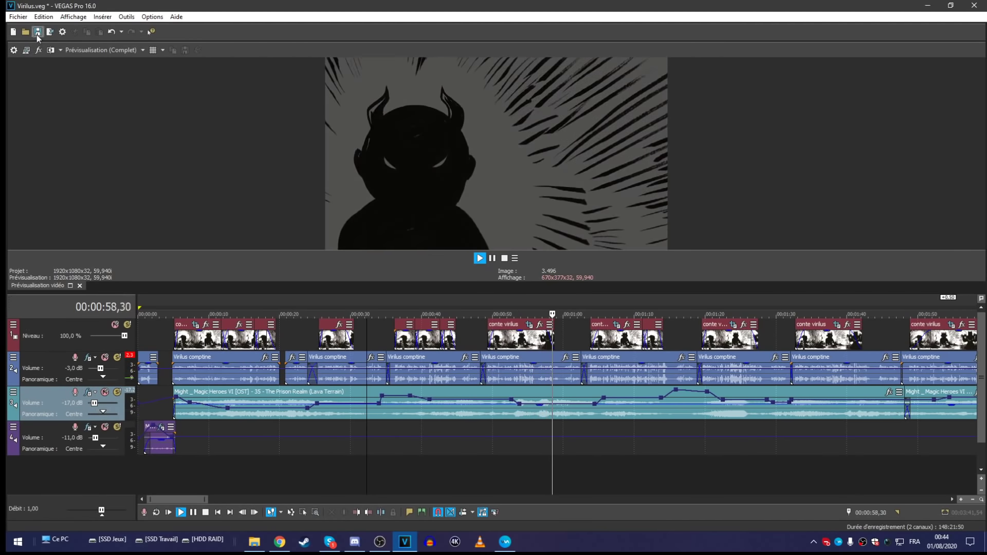
left_click(37, 34)
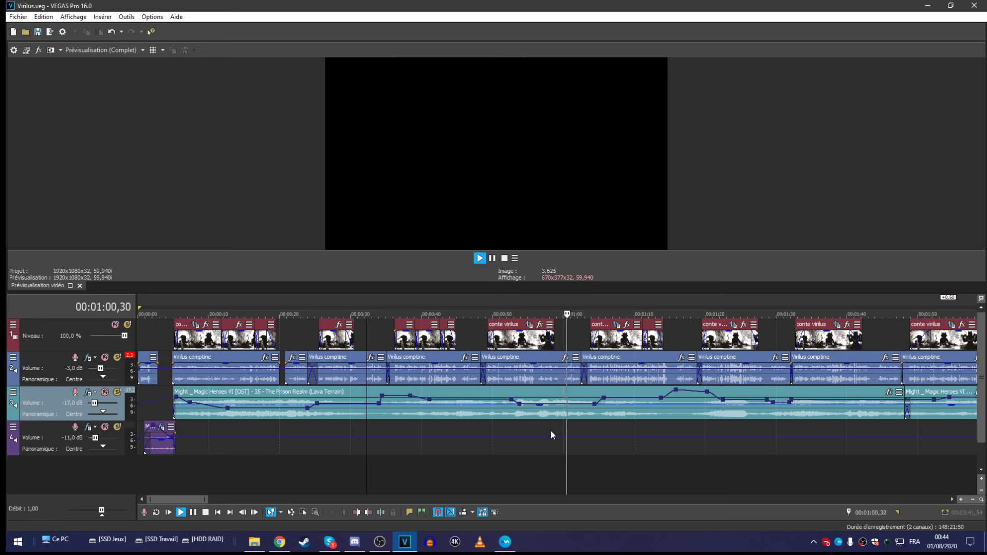
Step: Add three volume envelope points around the short noise on track 2, starting at 00:01:01,02, and lower the middle one
scroll(570, 459, "up", 2)
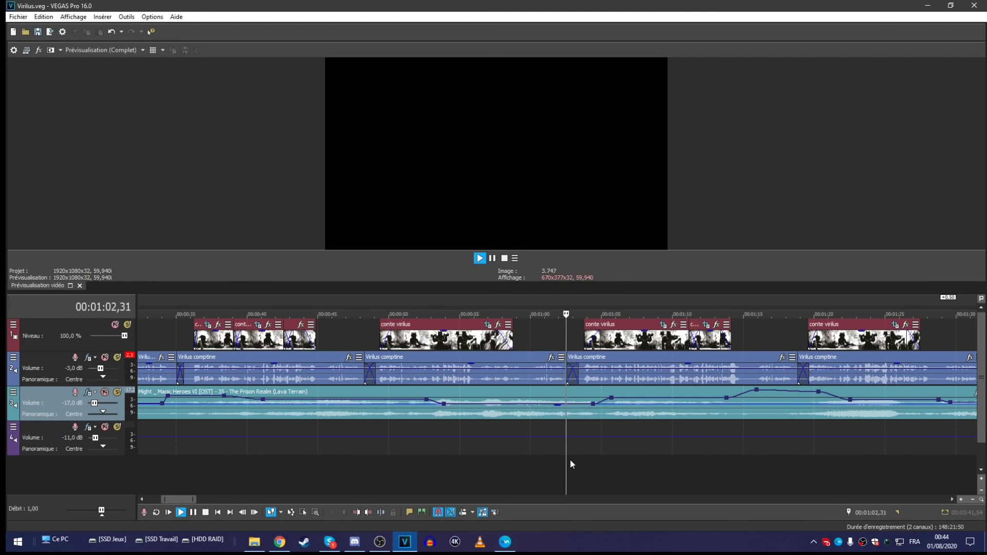
scroll(569, 458, "up", 2)
scroll(489, 474, "up", 3)
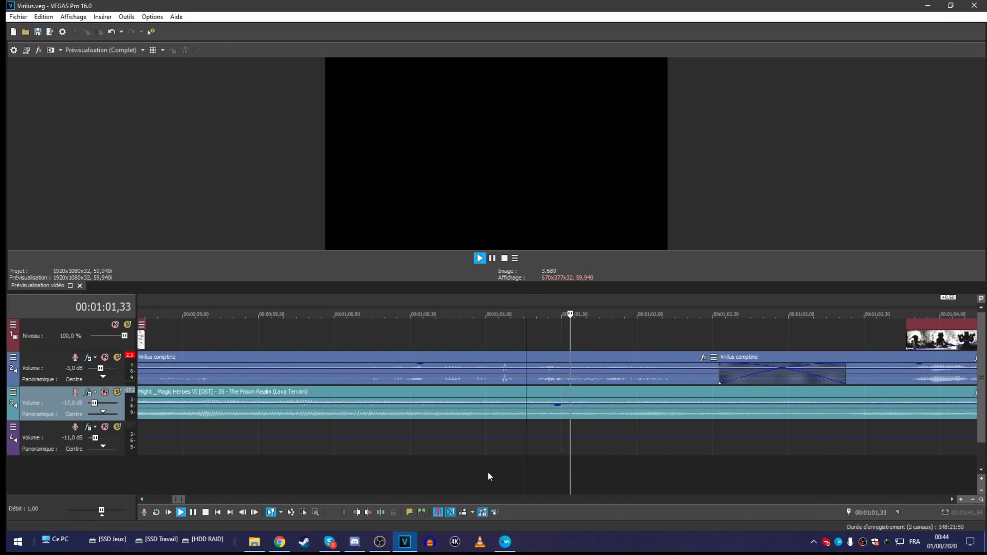
left_click(483, 457)
key("space")
double_click(492, 368)
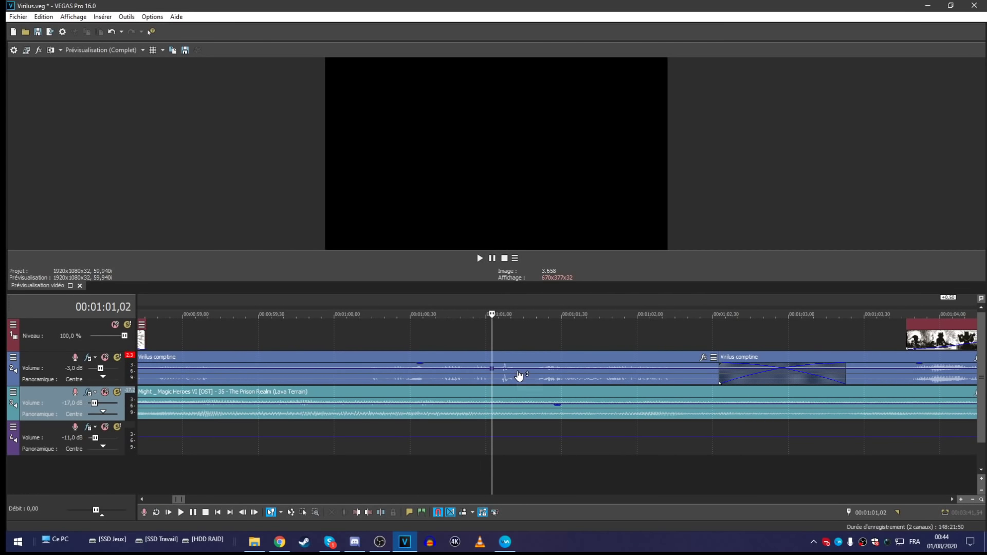
double_click(518, 369)
double_click(505, 368)
left_click_drag(506, 369, 505, 379)
Step: Play back the passage around 00:01:01 to check the new volume dip on track 2
left_click(478, 465)
key("space")
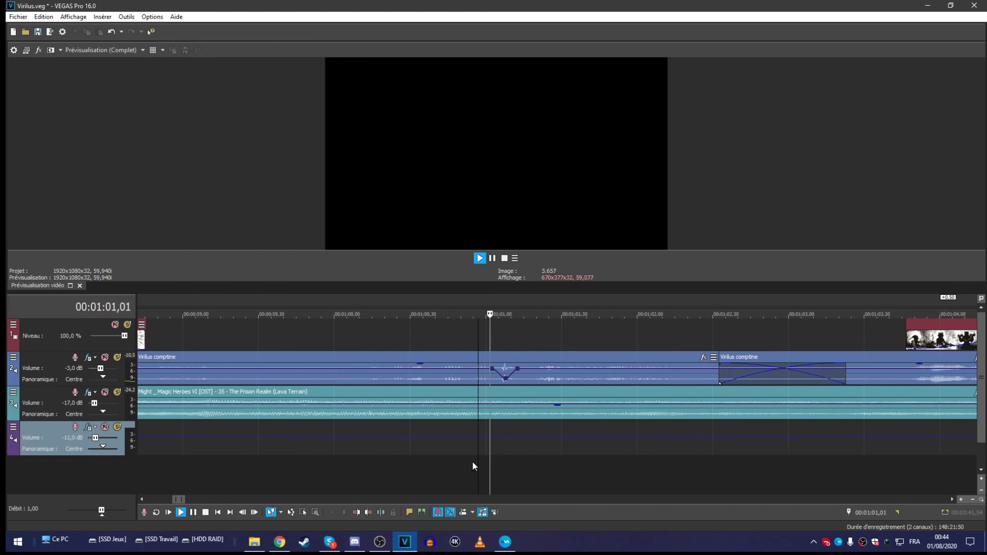
left_click(402, 455)
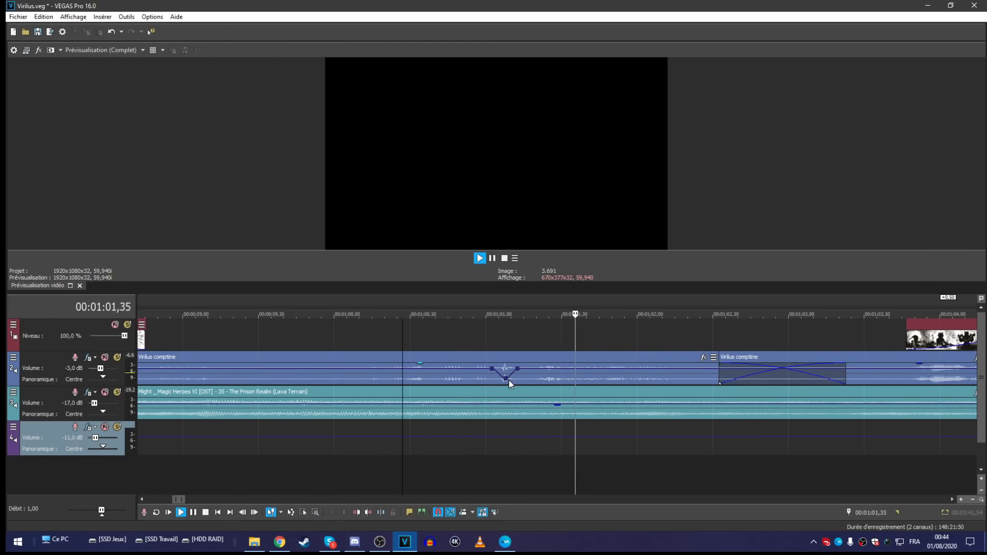
scroll(507, 389, "down", 3)
scroll(482, 387, "up", 3)
scroll(412, 381, "down", 3)
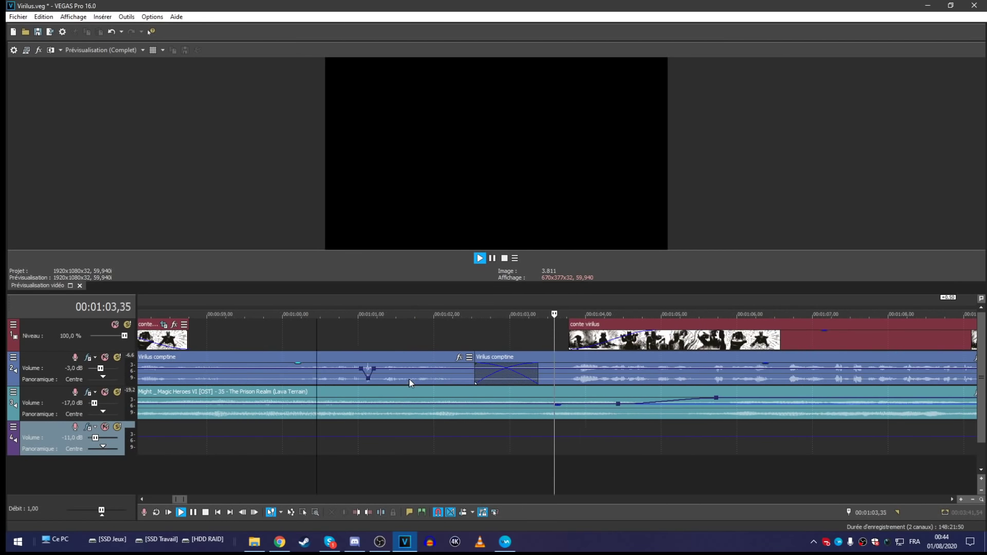
Step: Add a track 2 volume envelope point at 00:01:01,05 and reposition the dip's lowest point deeper over the noise
key("space")
left_click(363, 484)
scroll(465, 434, "up", 10)
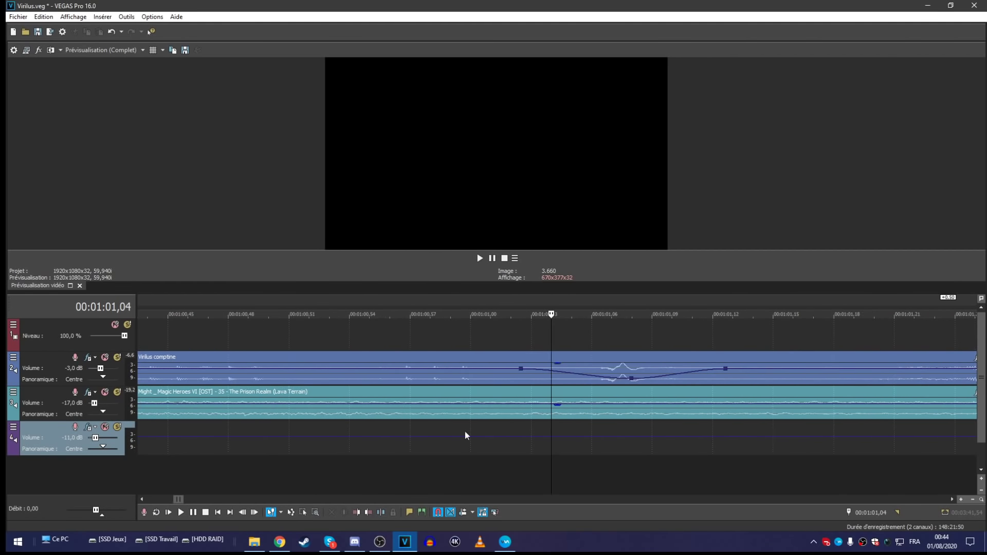
left_click(599, 378)
mouse_move(669, 382)
left_mouse_down()
mouse_move(670, 392)
mouse_move(661, 379)
left_mouse_up()
scroll(559, 493, "down", 3)
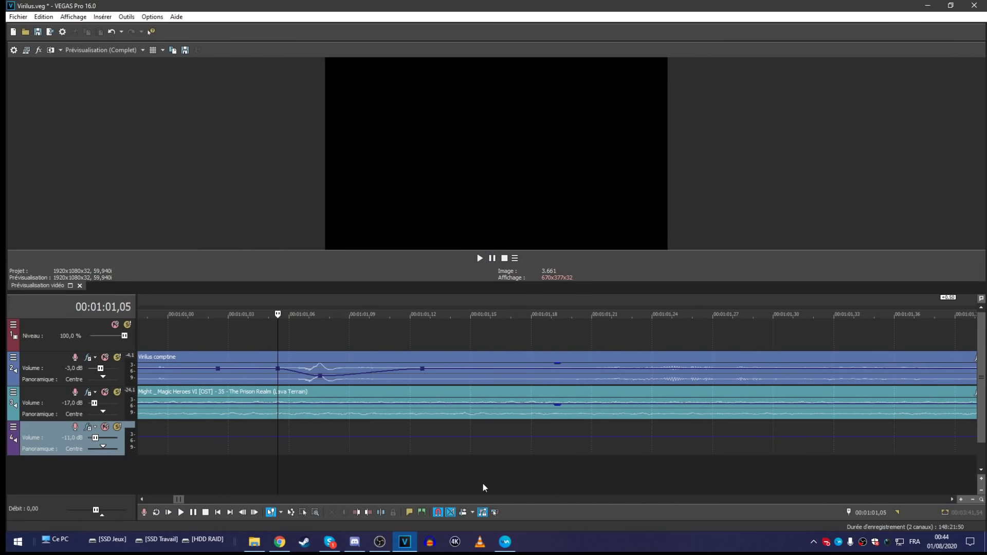
left_click_drag(322, 383, 317, 400)
Step: Replay the voice track's adjusted dip from slightly before 00:01:01 to check whether the noise is still audible
key("space")
key("space")
scroll(327, 449, "down", 3)
left_click(424, 471)
key("space")
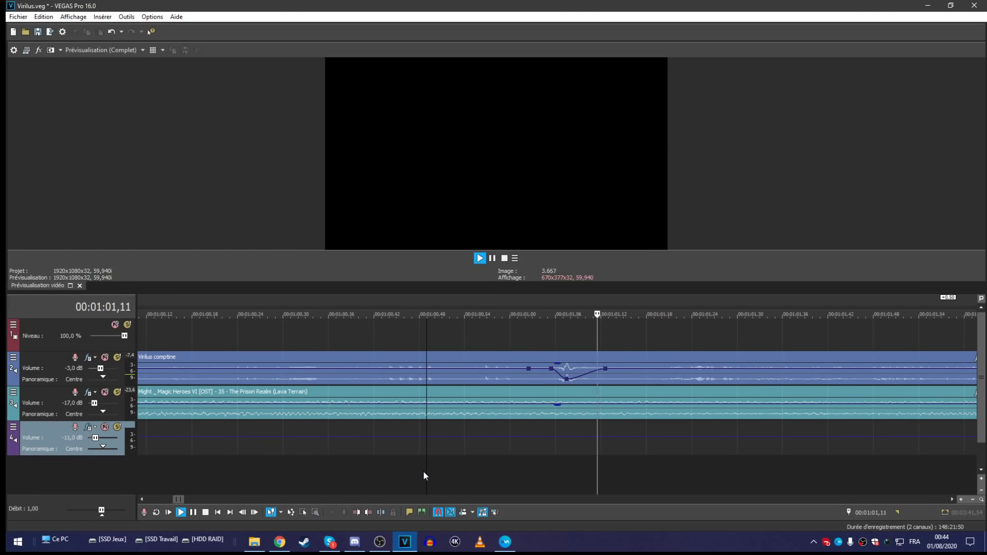
scroll(246, 451, "down", 3)
left_click(242, 465)
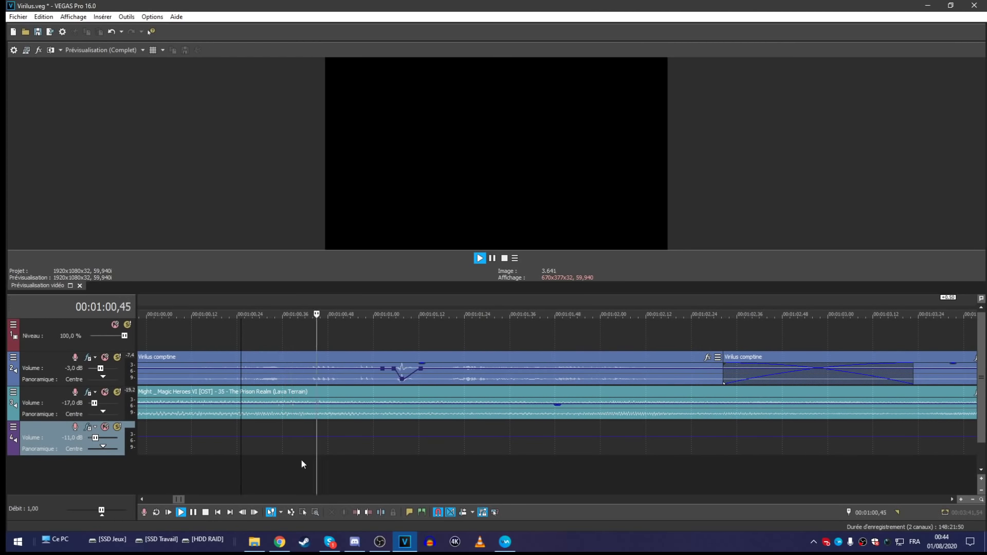
Step: Add a track 2 volume envelope point at 00:01:01,10, play the dip back, and save the project
key("space")
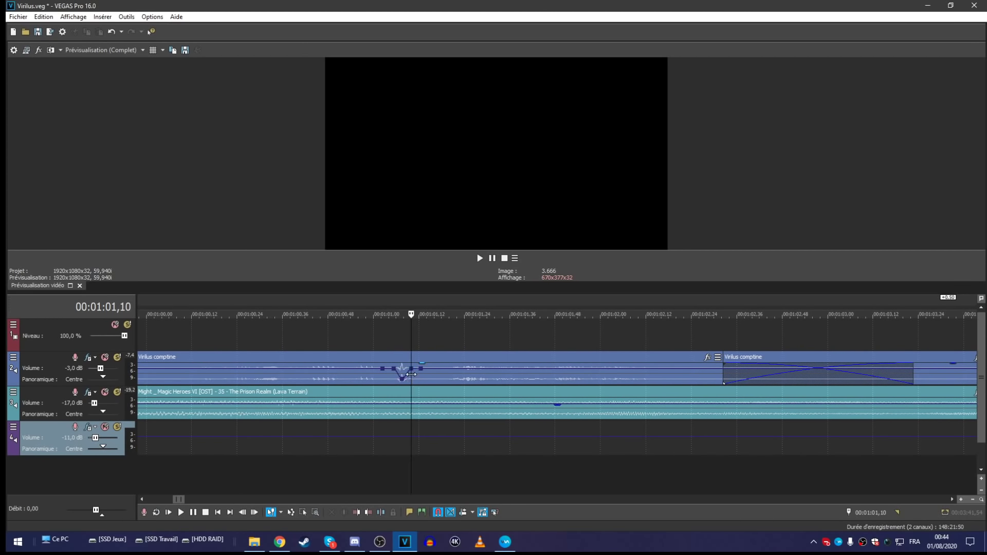
left_click(312, 468)
key("space")
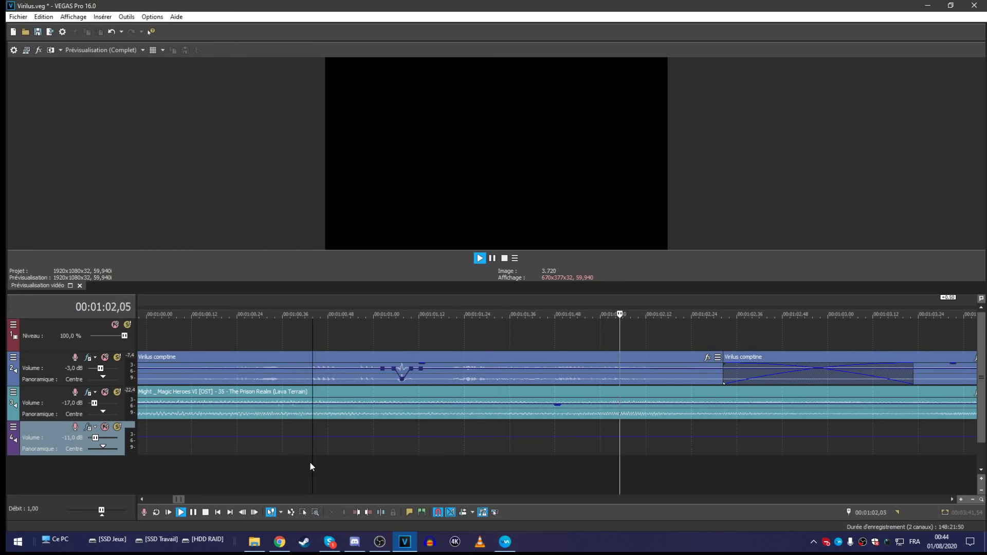
scroll(308, 458, "down", 5)
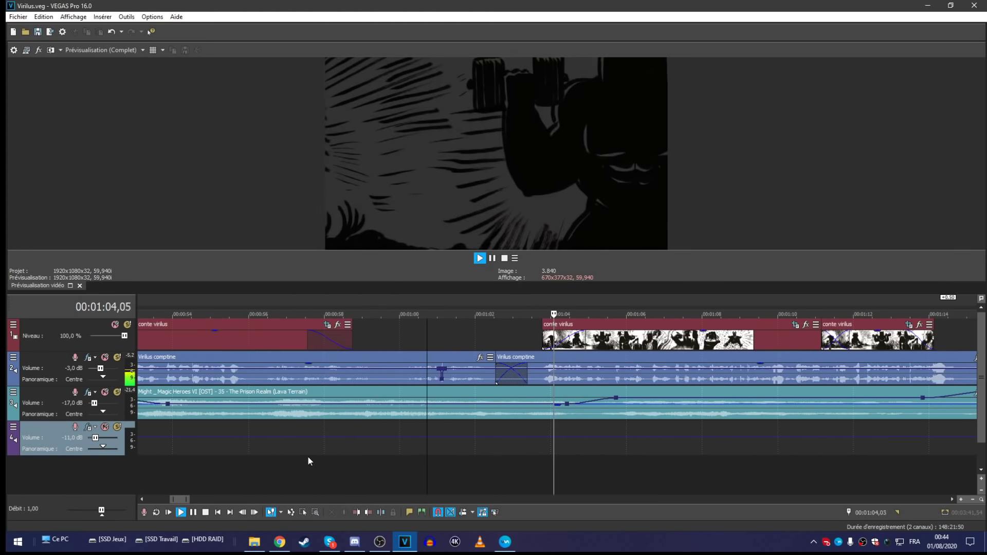
Step: Continue playback from about 00:01:04 to 00:01:54 to check the voice and music levels across the following scenes
scroll(308, 455, "down", 3)
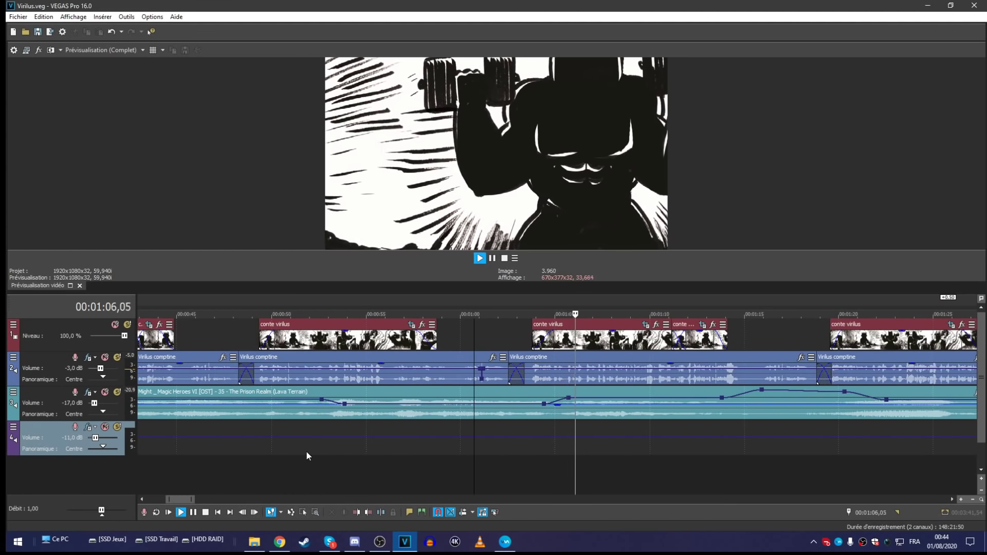
scroll(307, 451, "down", 2)
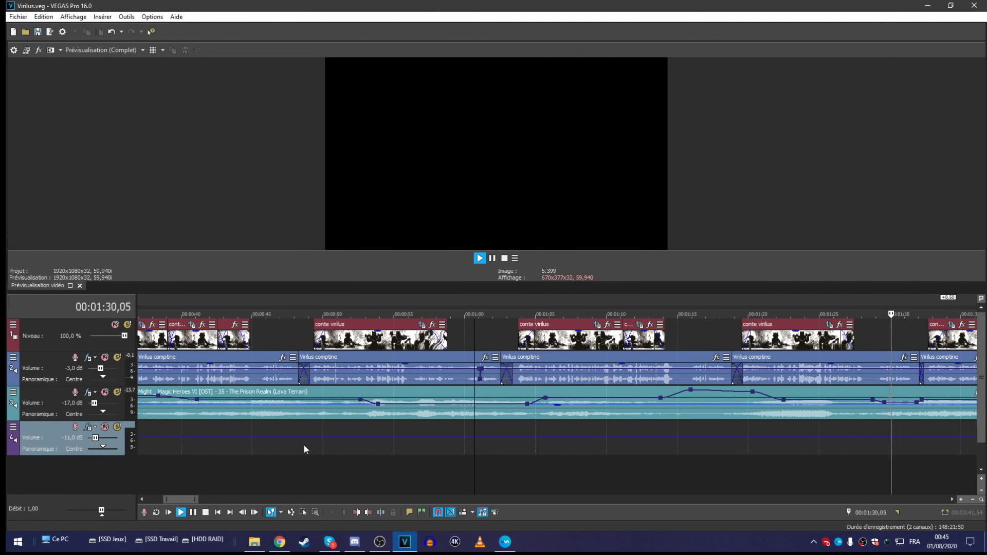
scroll(302, 437, "down", 2)
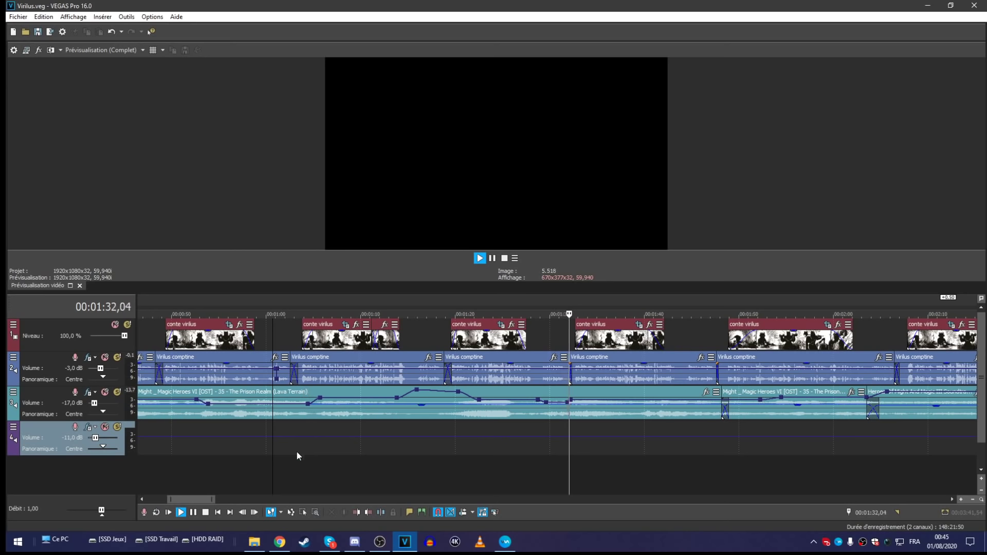
scroll(294, 452, "up", 2)
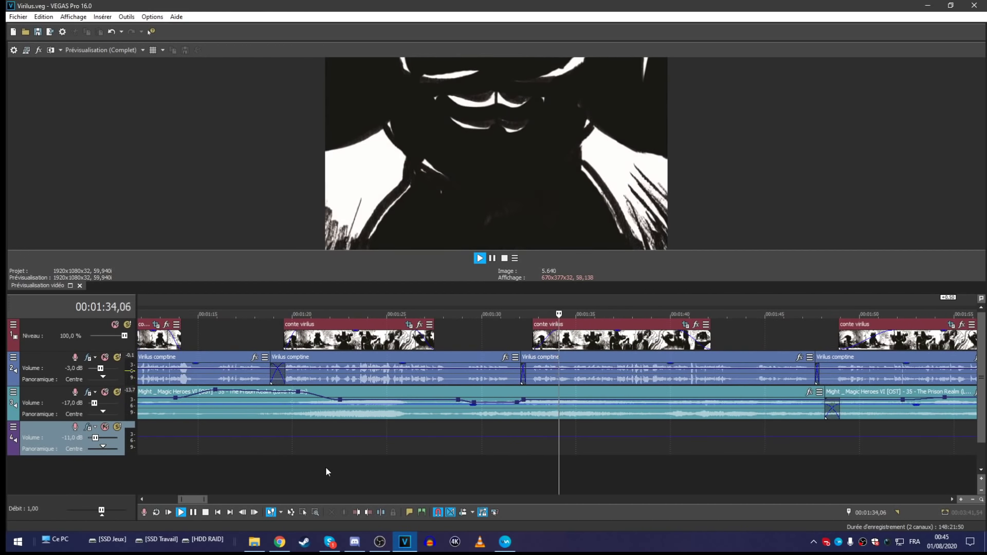
scroll(326, 467, "down", 3)
scroll(328, 470, "down", 2)
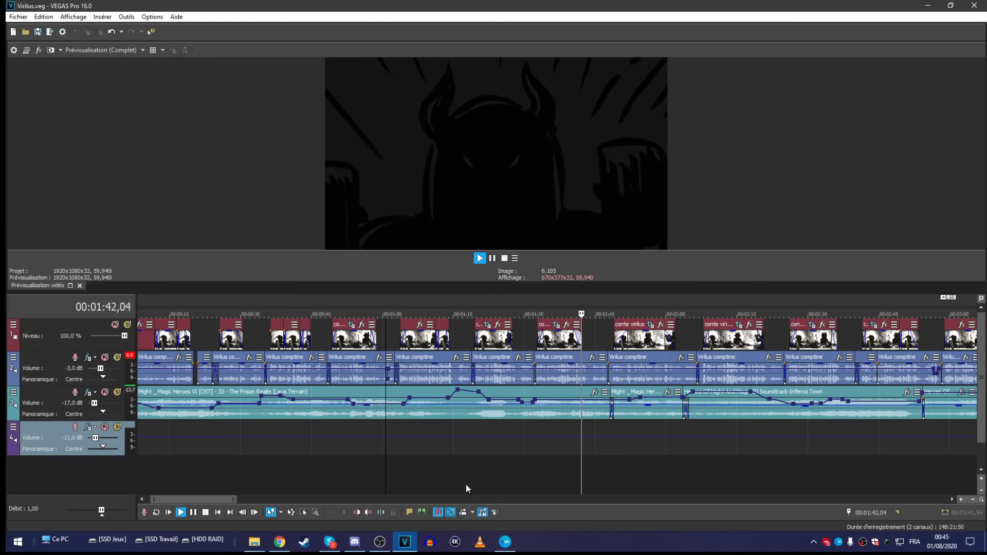
scroll(465, 485, "up", 2)
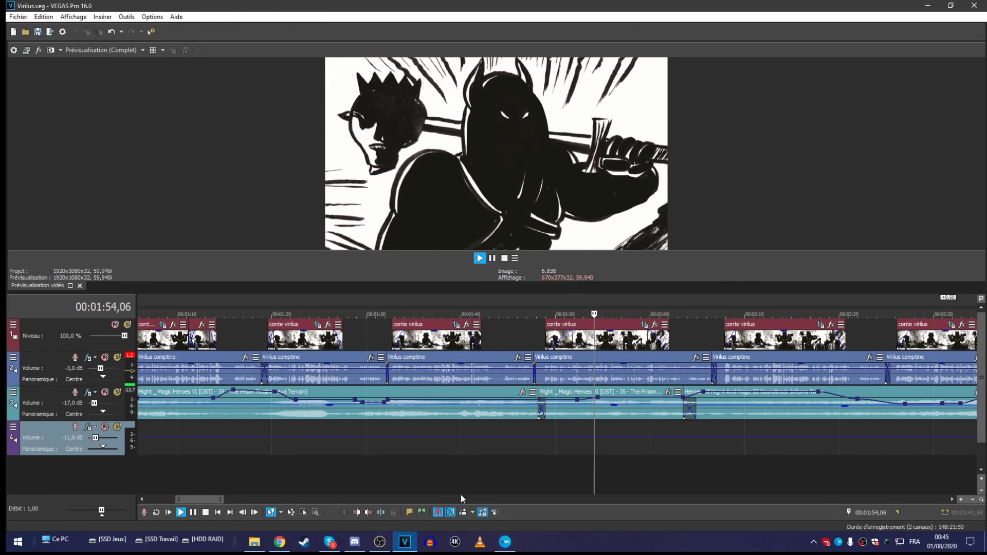
Step: Add track 2 volume envelope points around the noise between about 00:01:52,05 and 00:01:52,25, and pull the middle down into a dip
left_click(571, 472)
scroll(568, 476, "up", 8)
key("space")
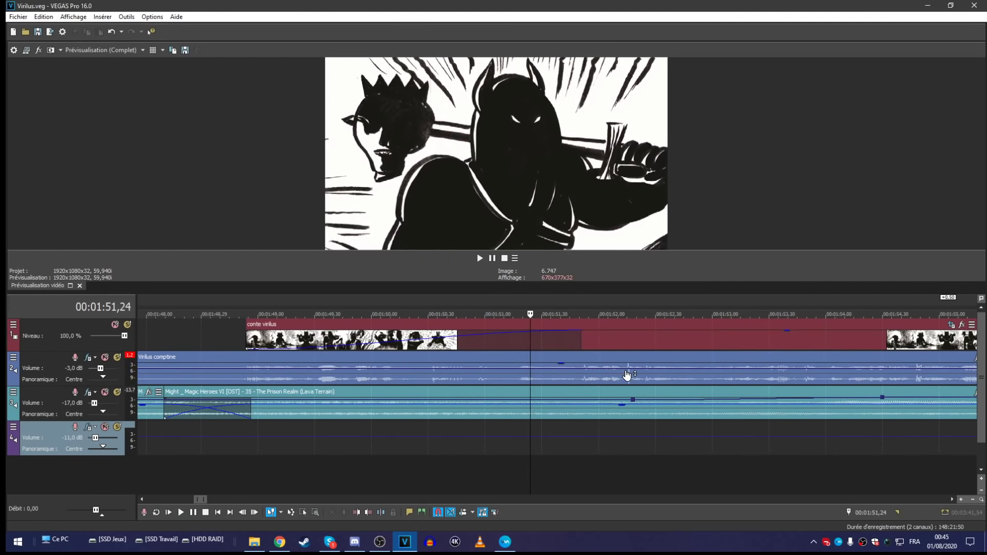
double_click(609, 369)
double_click(647, 370)
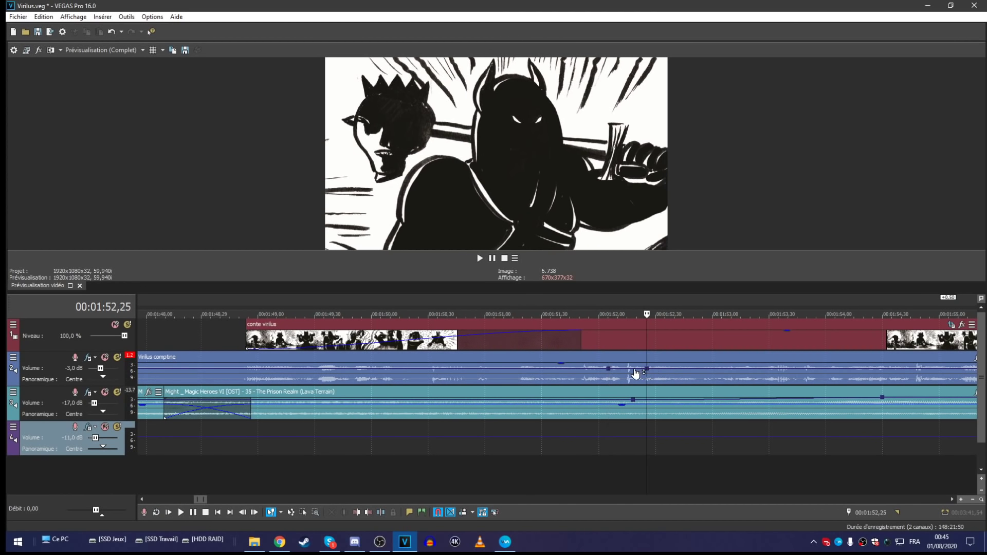
double_click(619, 369)
double_click(636, 369)
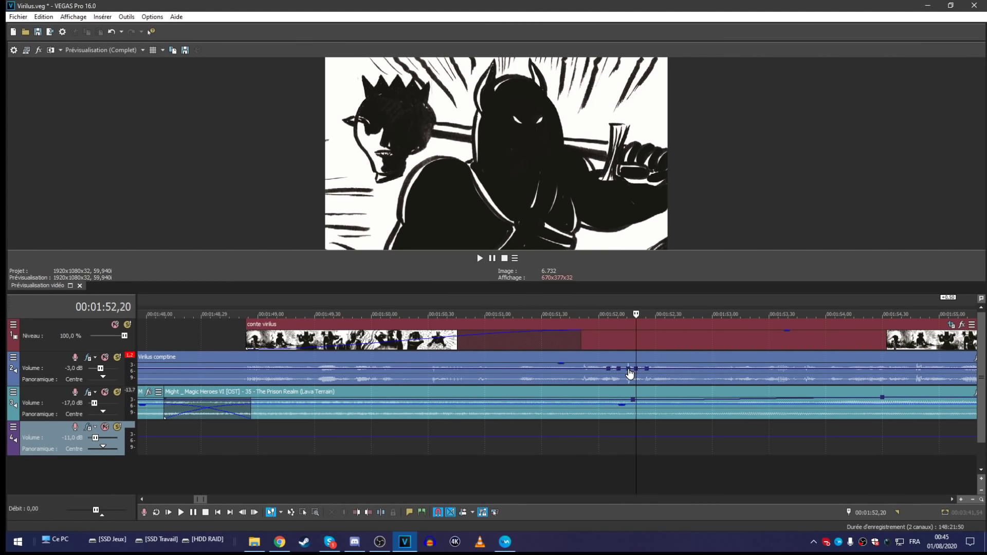
left_click_drag(630, 374, 628, 382)
Step: Play back the dip near 00:01:52, save the project, and continue playback to about 00:01:58
left_click(582, 492)
key("space")
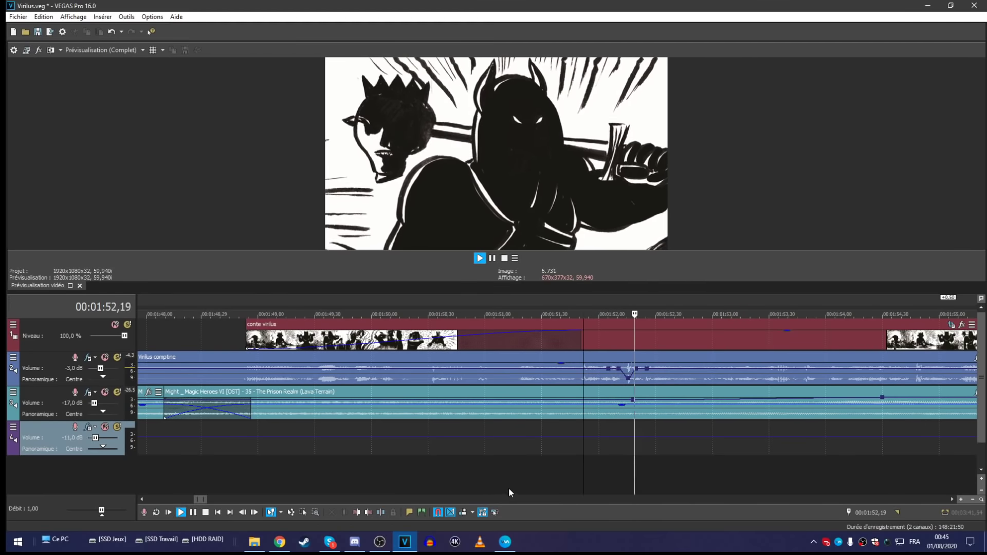
key("ctrl+s")
scroll(486, 486, "down", 15)
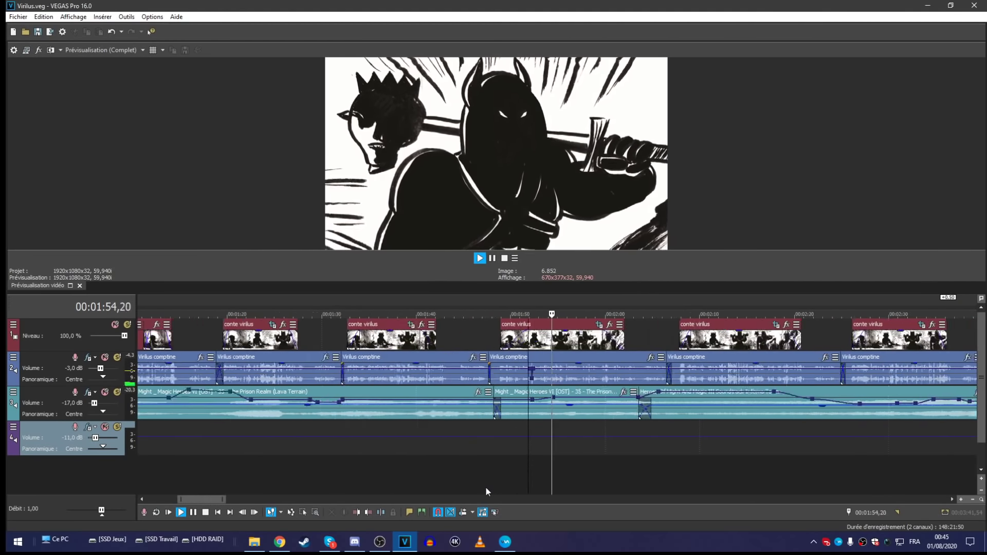
scroll(488, 480, "up", 15)
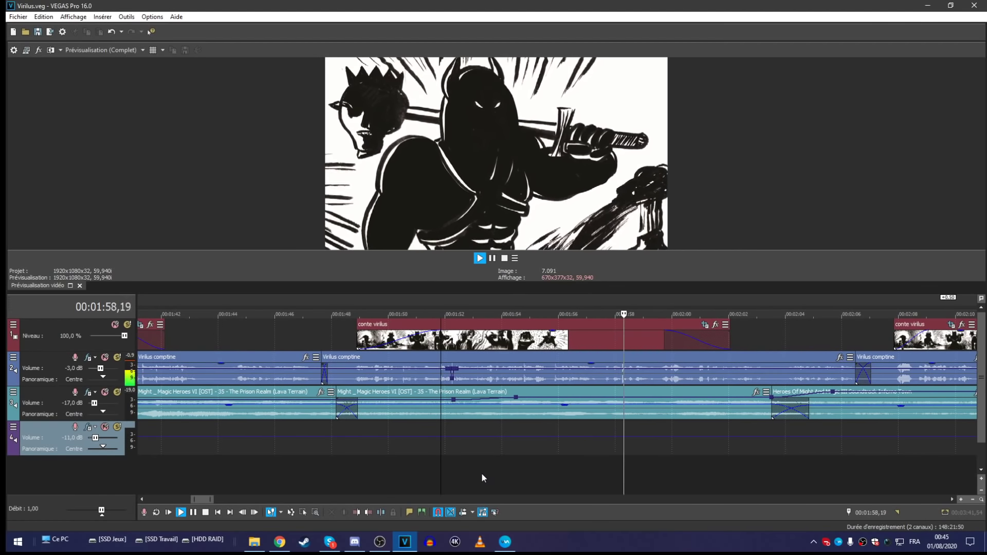
Step: Build a track 2 volume envelope dip at about 00:01:58,16, with outer points at about 00:01:58,11 and 00:01:58,21
left_click(597, 477)
scroll(597, 476, "up", 8)
left_click(616, 373)
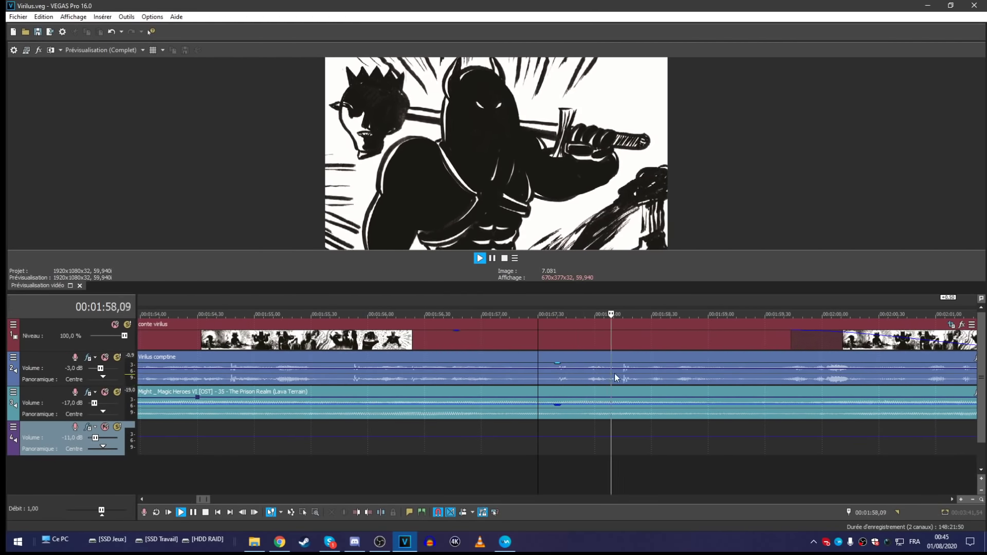
key("space")
scroll(622, 373, "up", 6)
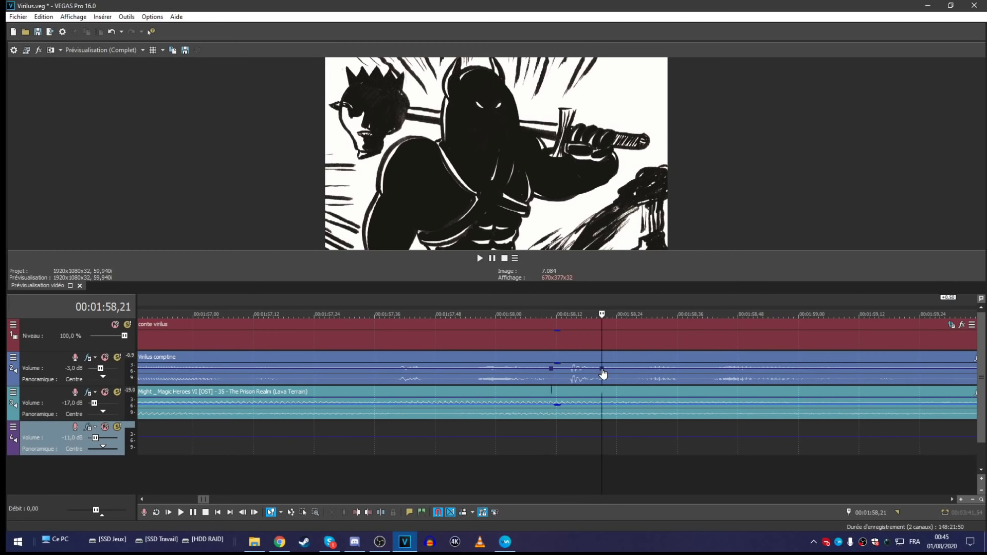
double_click(564, 368)
double_click(591, 369)
double_click(576, 369)
left_click_drag(577, 369, 577, 384)
Step: Play back the dip near 00:01:58, save the project, and continue playback to about 00:02:43
left_click(532, 483)
key("space")
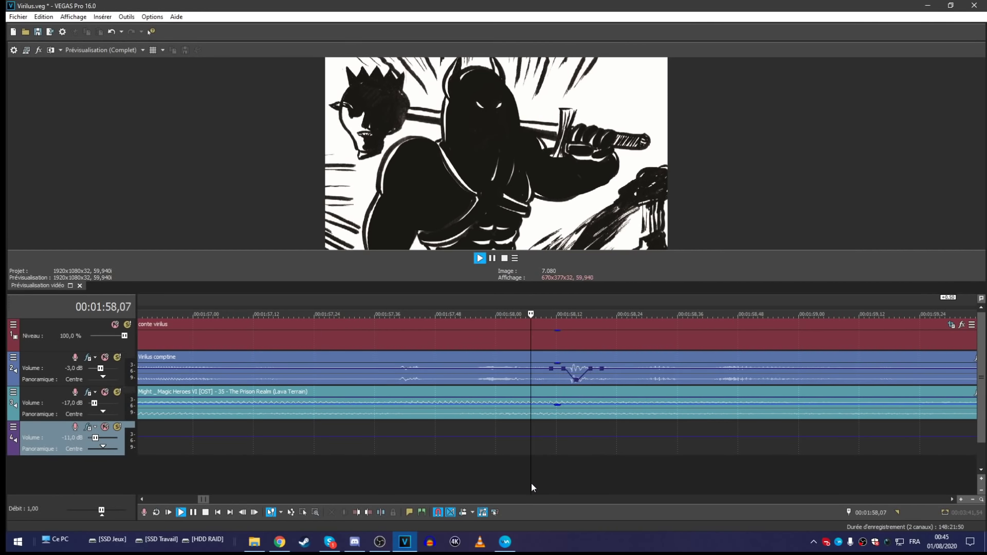
left_click(432, 480)
scroll(463, 458, "down", 8)
key("ctrl+s")
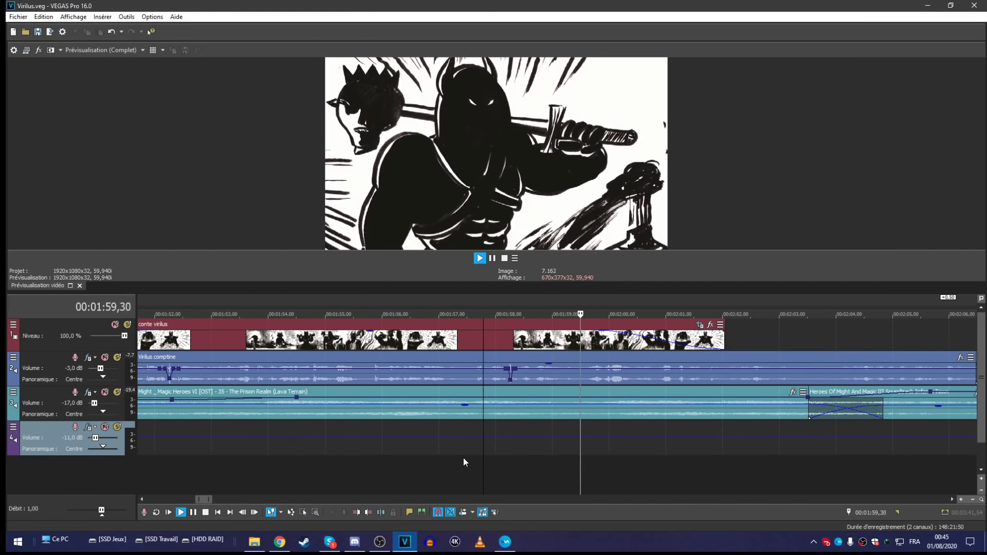
scroll(464, 458, "down", 3)
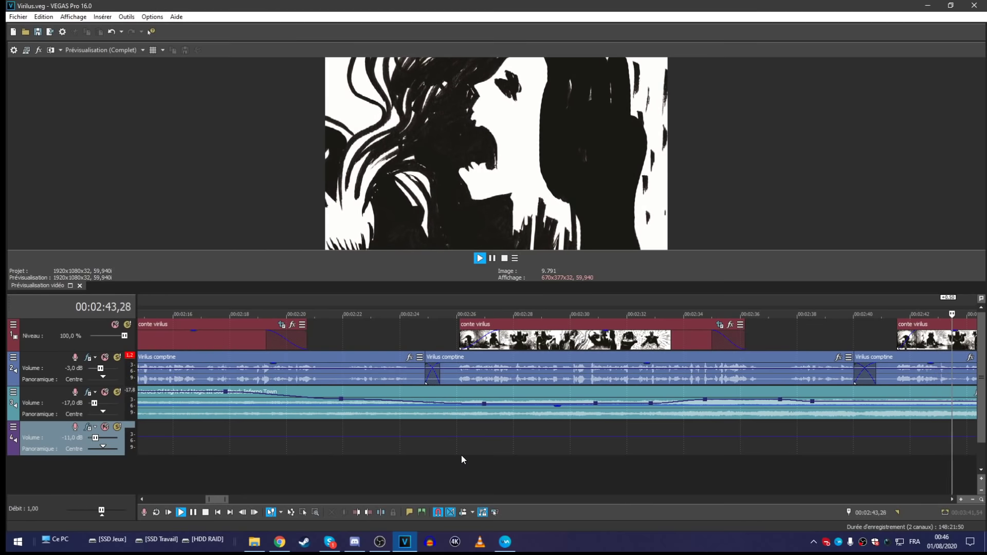
Step: Add track 2 volume envelope points around the noise near 00:02:43 and lower the envelope at 00:02:43,05 to about -13.4 dB
scroll(527, 464, "up", 5)
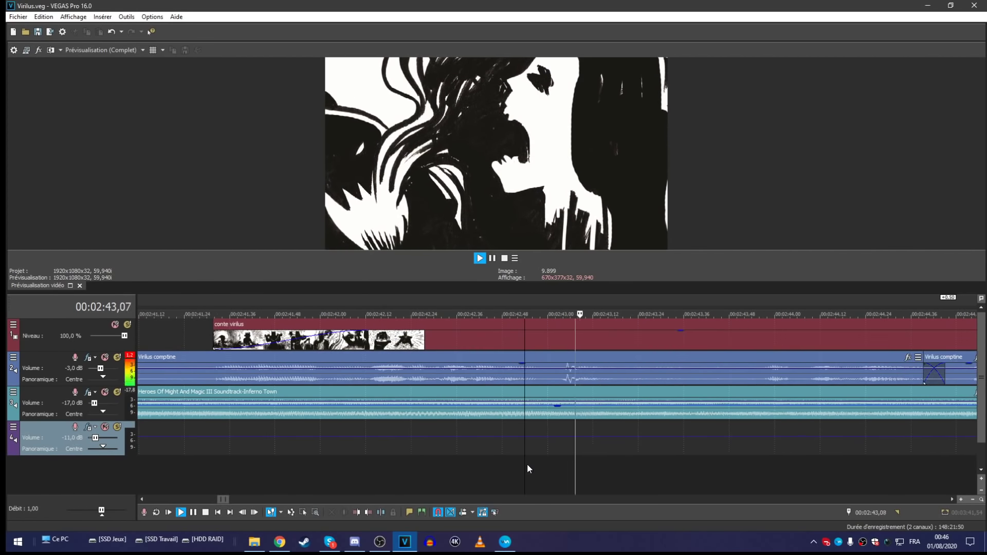
key("space")
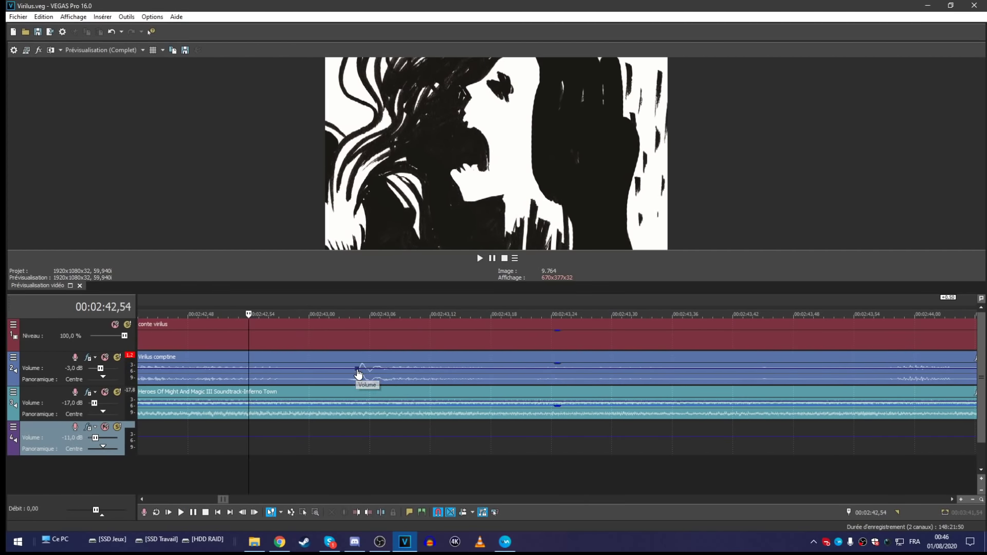
left_click(359, 374)
double_click(386, 369)
left_click_drag(371, 374, 368, 385)
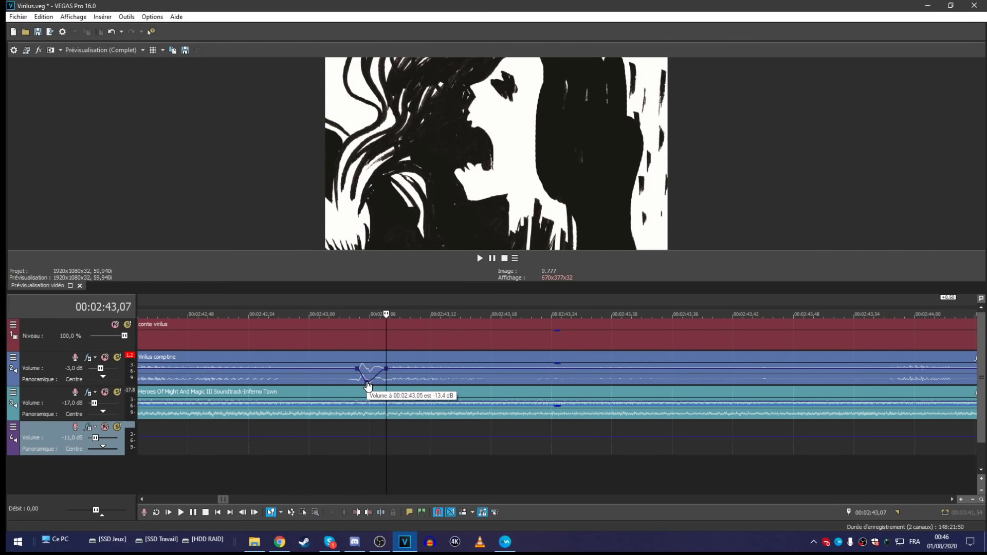
Step: Play back the 00:02:43 dip and widen its start by lowering the first point and adding another point at 00:02:43,04
key("space")
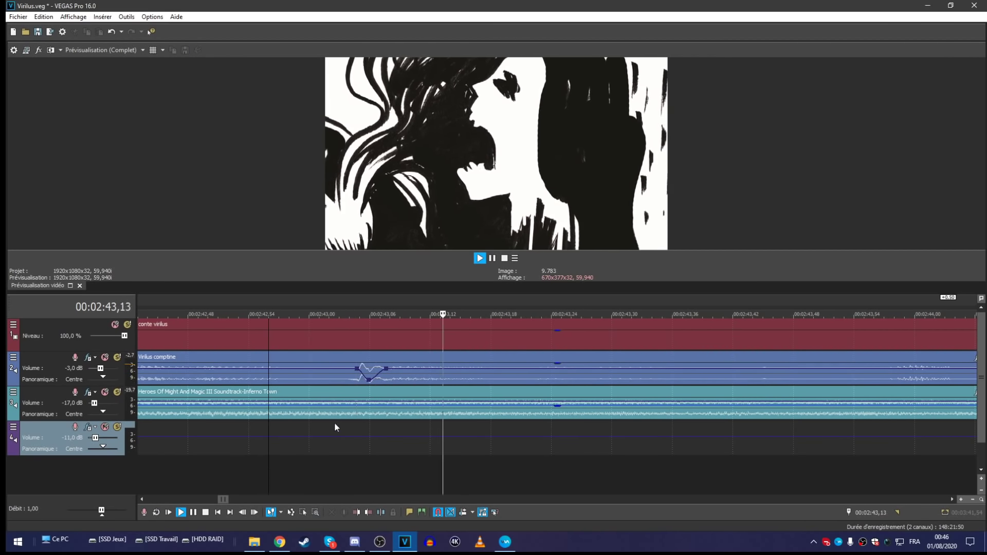
key("space")
left_click(357, 376)
double_click(348, 368)
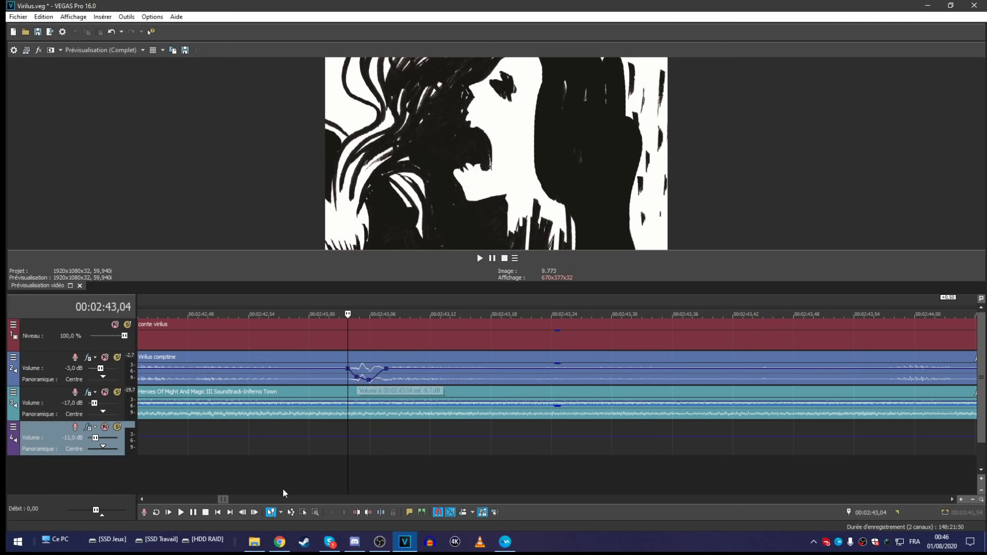
Step: Replay the widened dip near 00:02:43, save the project, and continue playback to about 00:02:57
key("space")
left_click(177, 483)
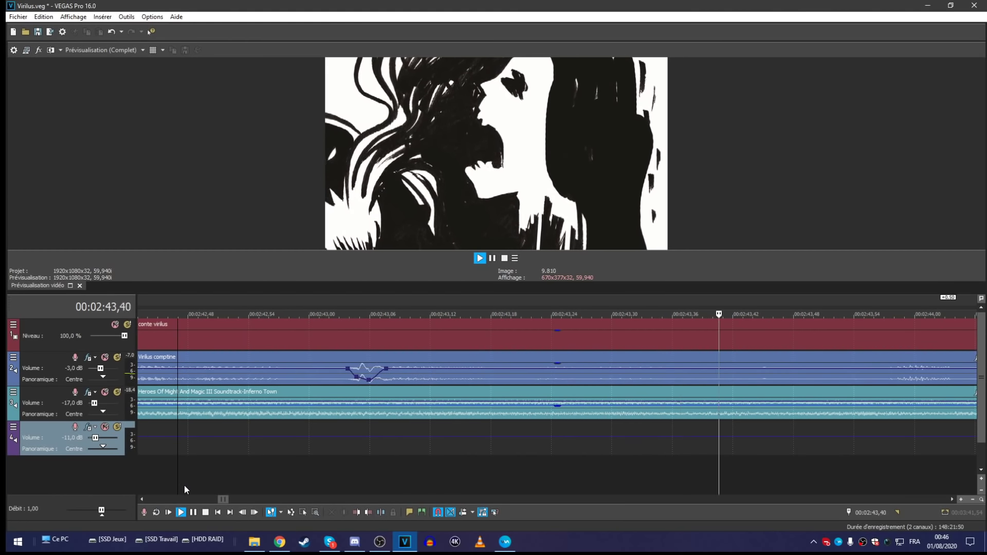
scroll(303, 460, "down", 5)
key("ctrl+s")
scroll(501, 473, "down", 3)
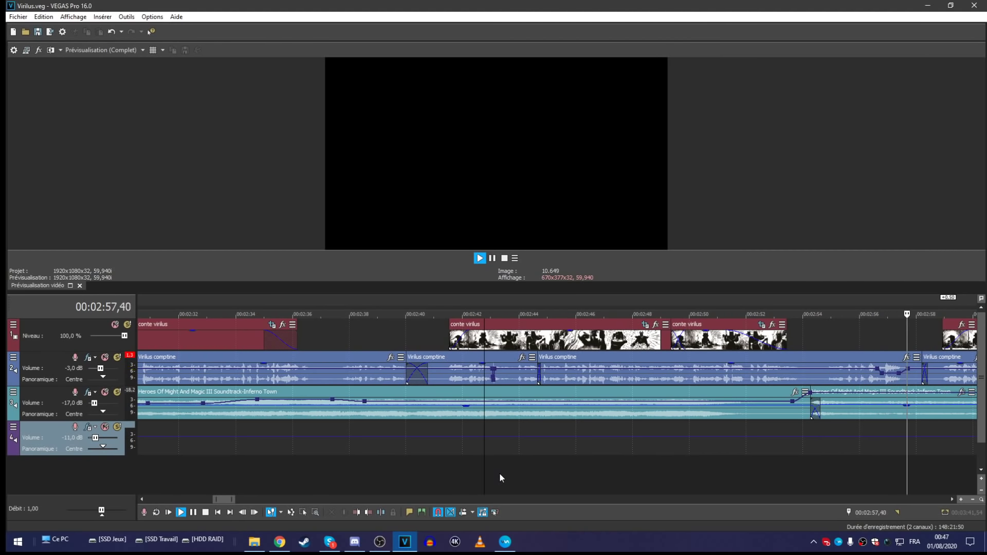
Step: Play from about 00:02:57 to 00:03:18, replaying the start of the 00:02:59 scene, to check the voice and music levels
scroll(500, 476, "down", 2)
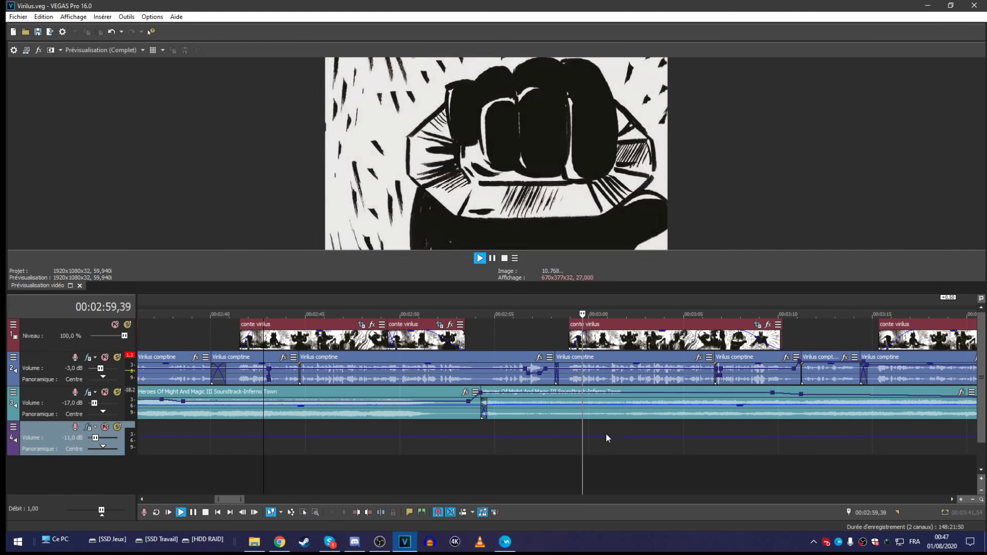
scroll(578, 453, "up", 2)
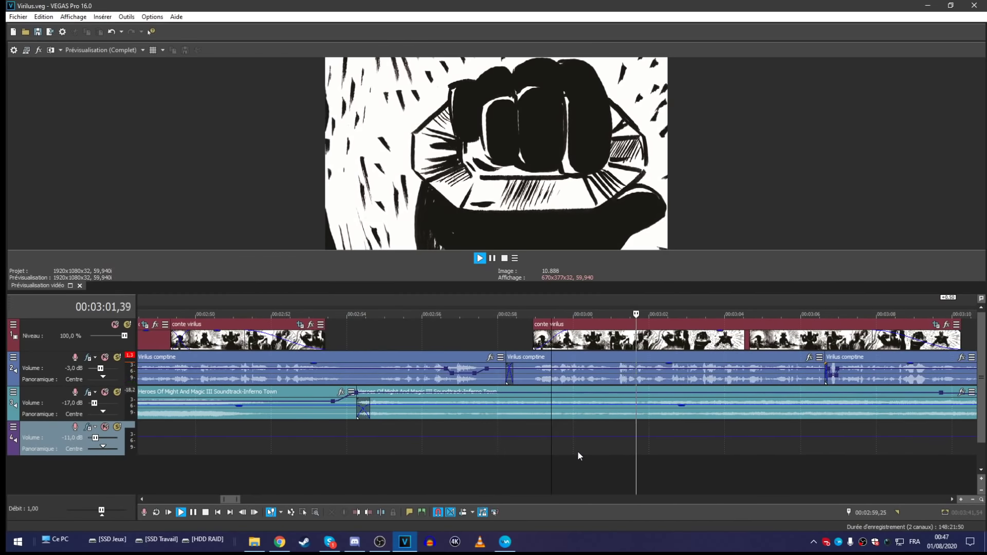
scroll(578, 450, "up", 2)
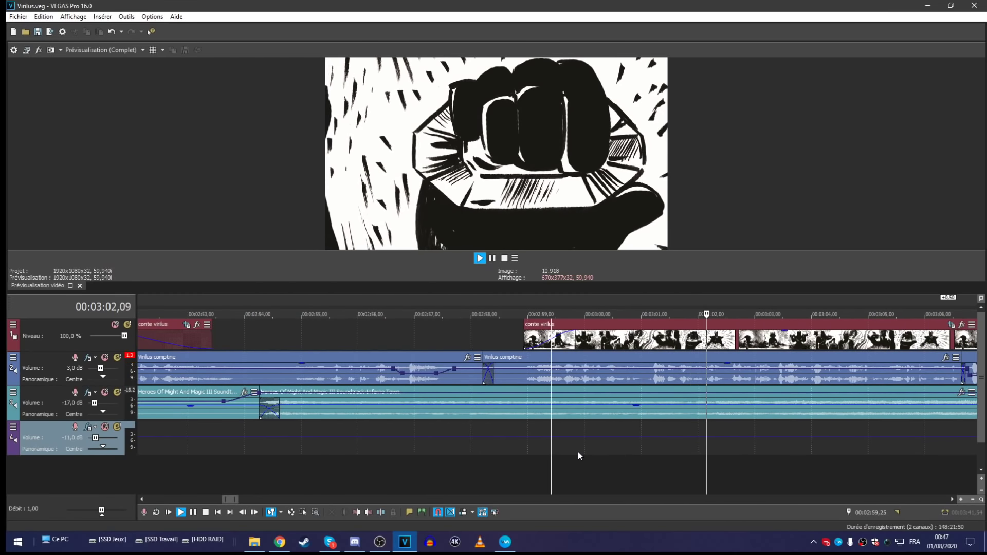
left_click(535, 455)
left_click(535, 455)
left_click(526, 457)
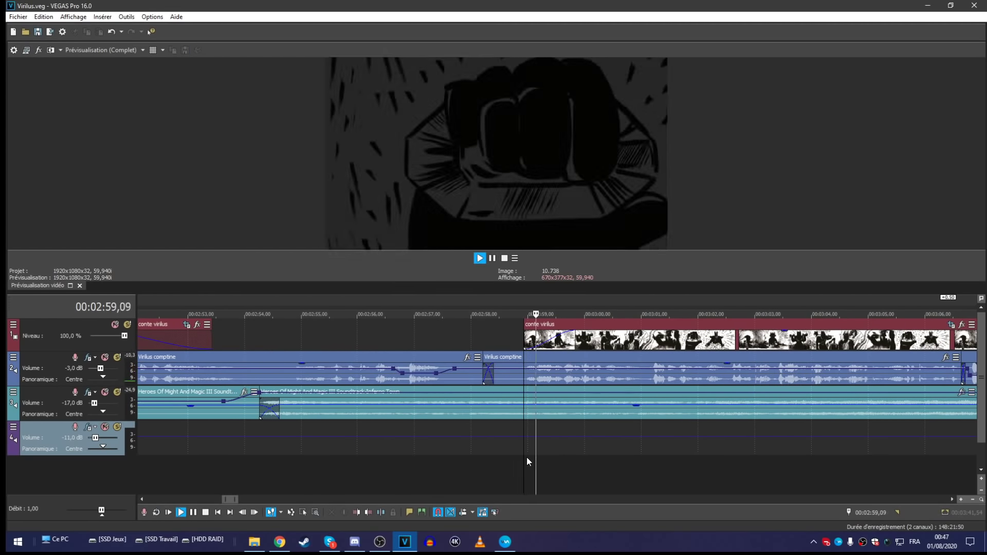
scroll(668, 461, "down", 2)
left_click(620, 473)
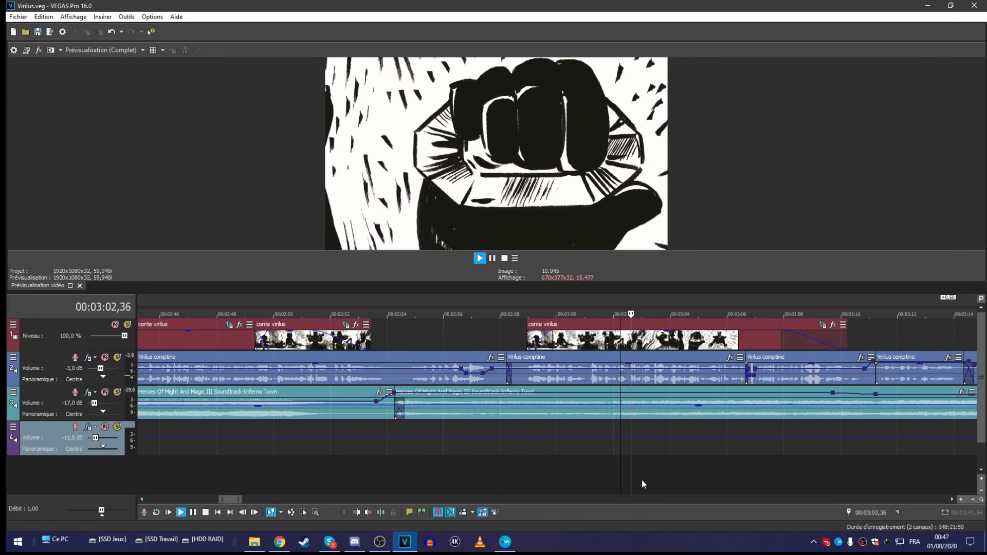
scroll(641, 480, "down", 1)
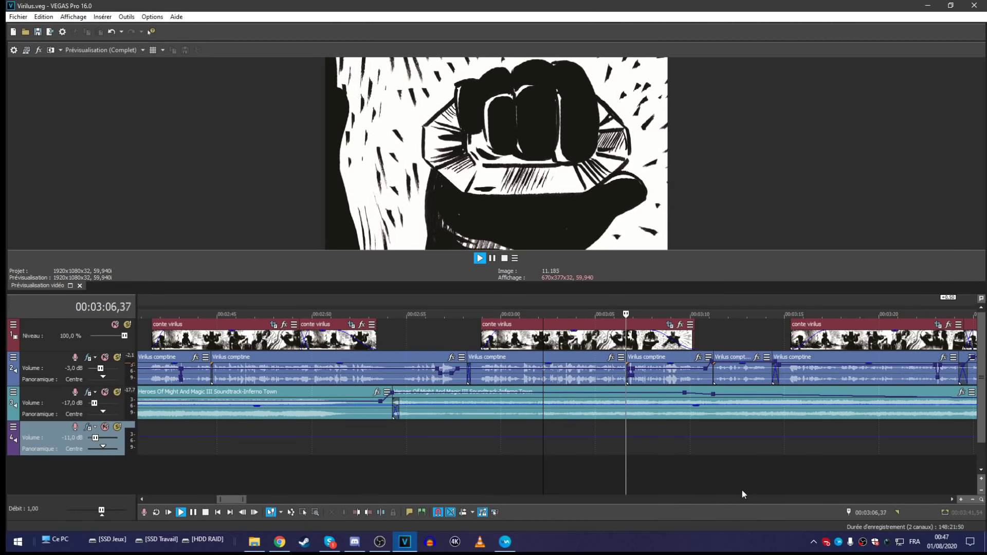
scroll(742, 490, "up", 3)
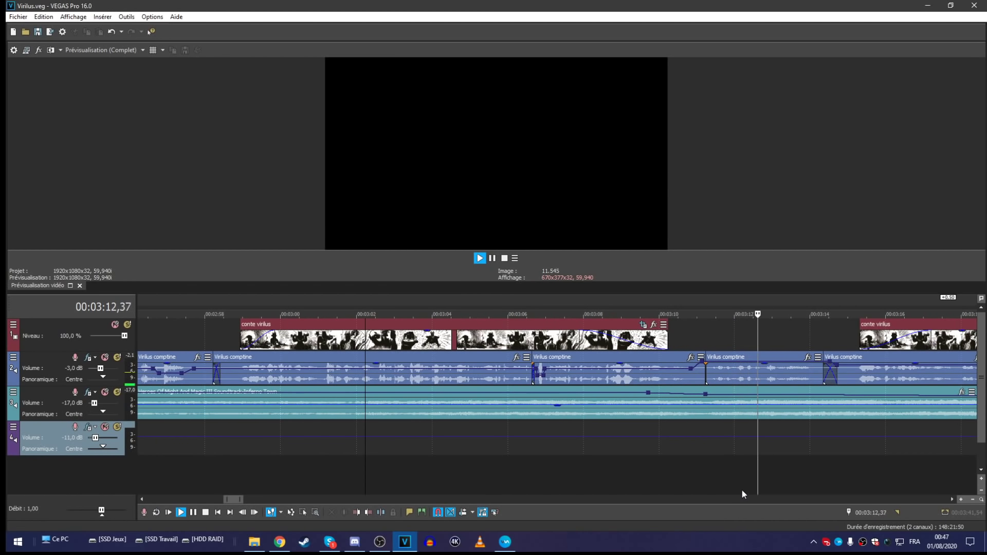
scroll(742, 490, "down", 1)
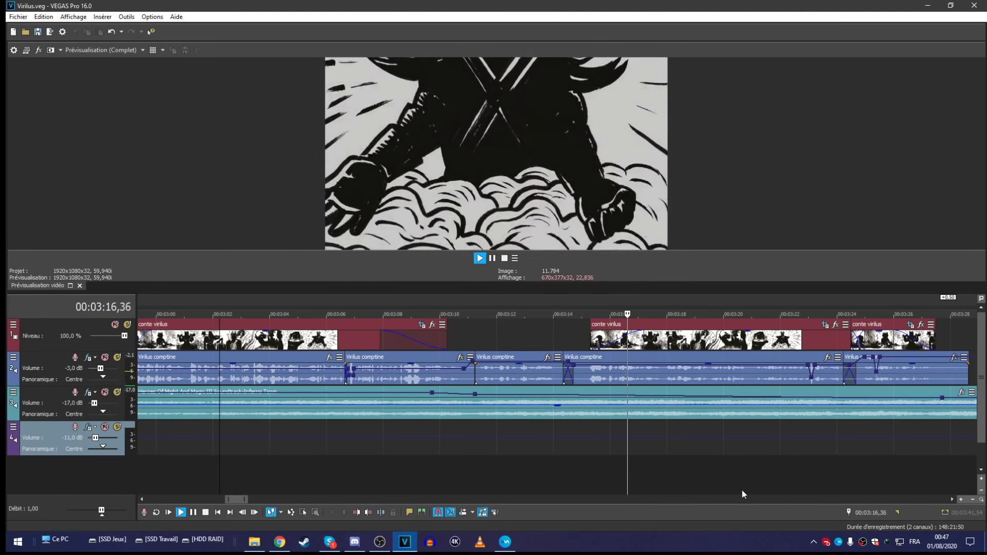
scroll(746, 492, "down", 1)
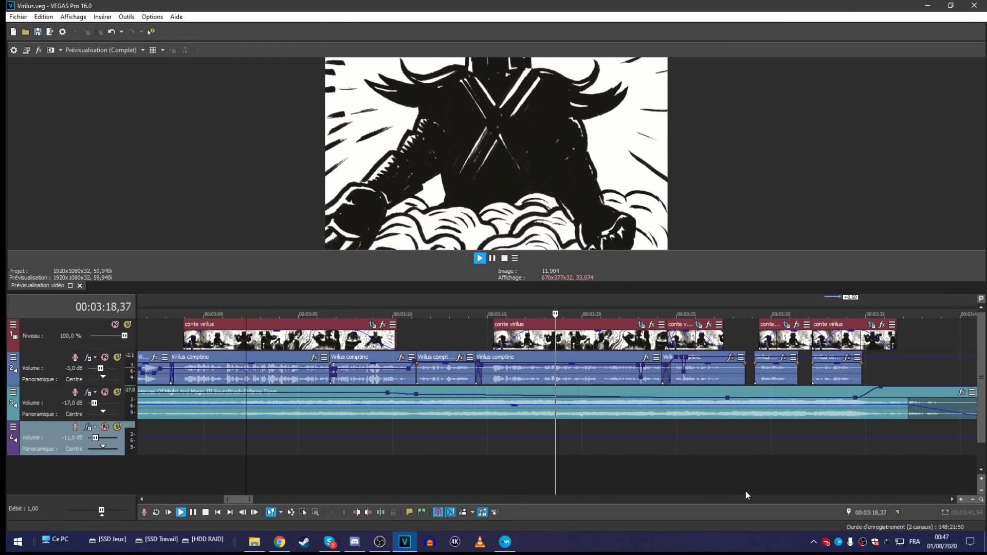
Step: Add a track 3 volume envelope point of 1.0 dB at 00:03:15,18, replay the passage, and place another point at about 00:03:21
double_click(490, 398)
left_click_drag(491, 403, 491, 407)
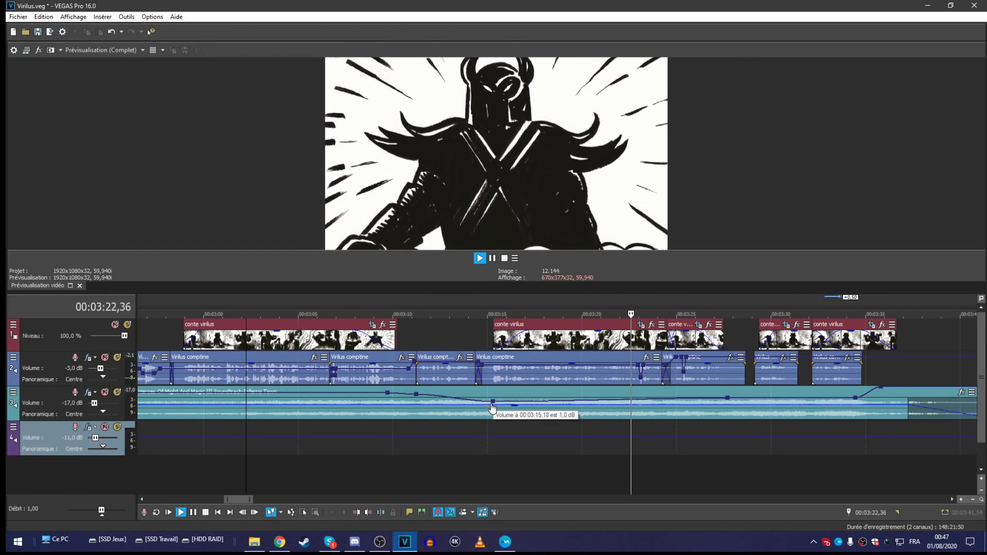
left_click(461, 468)
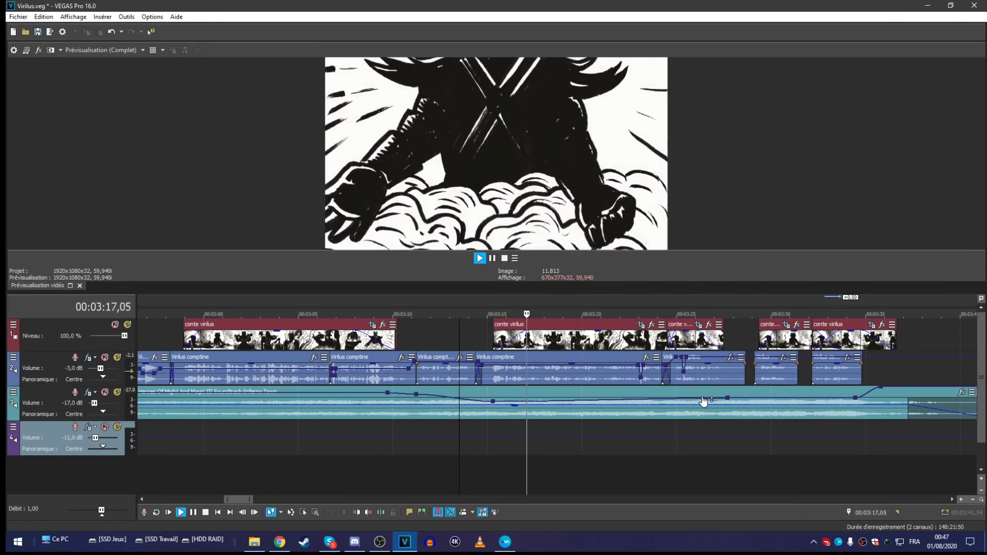
double_click(611, 402)
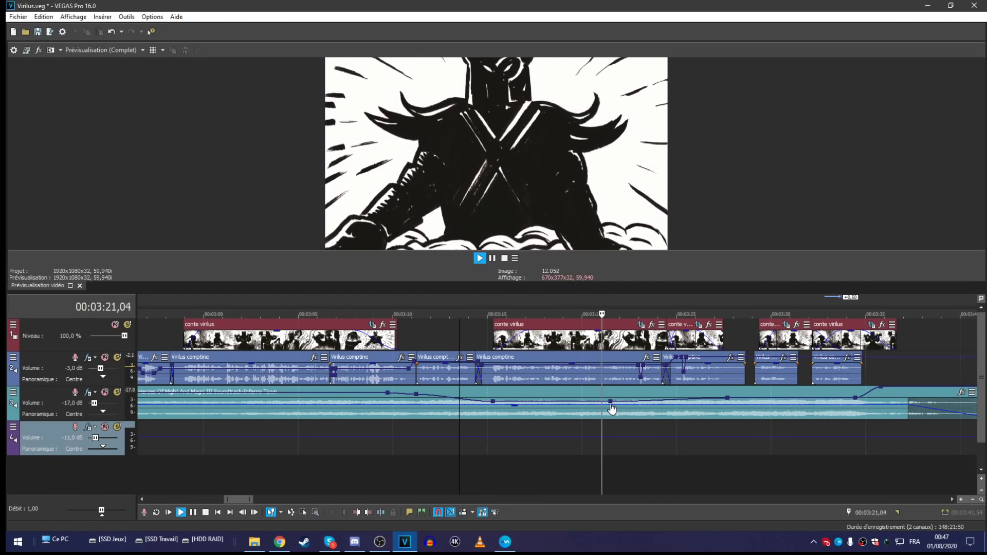
left_click_drag(612, 409, 610, 408)
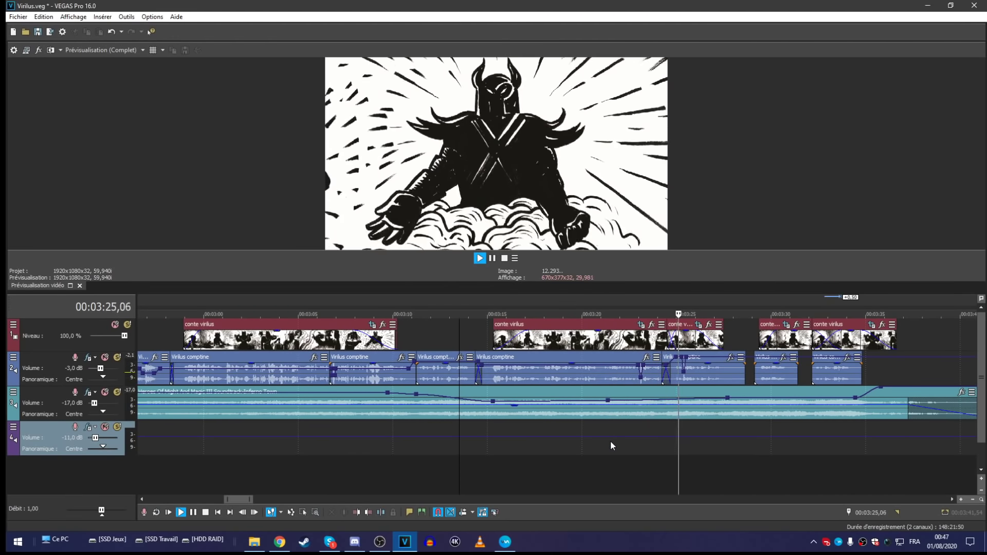
Step: Raise the track 2 volume envelope between about 00:03:21 and the dip near 00:03:23, and replay the passage
scroll(674, 482, "up", 3)
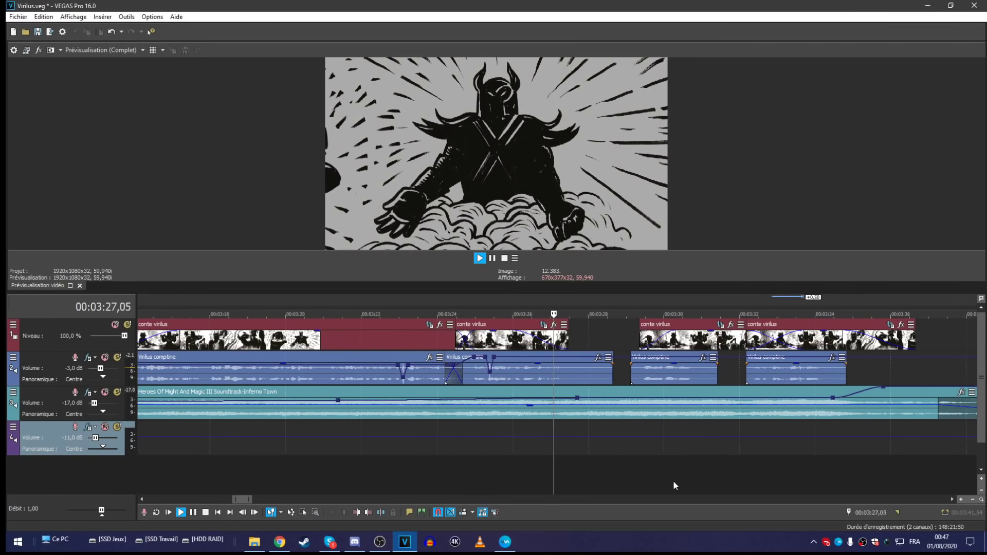
left_click(411, 477)
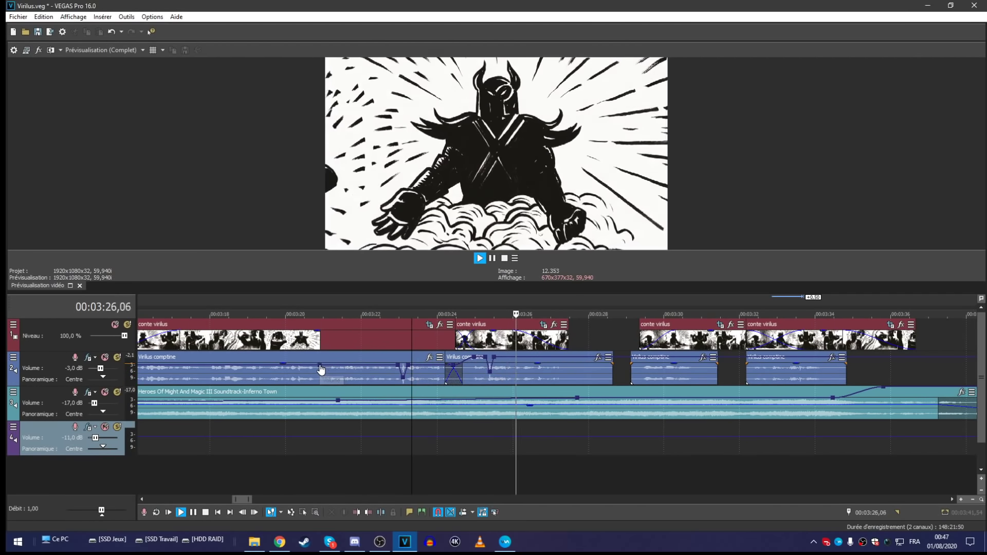
left_click_drag(325, 364, 325, 360)
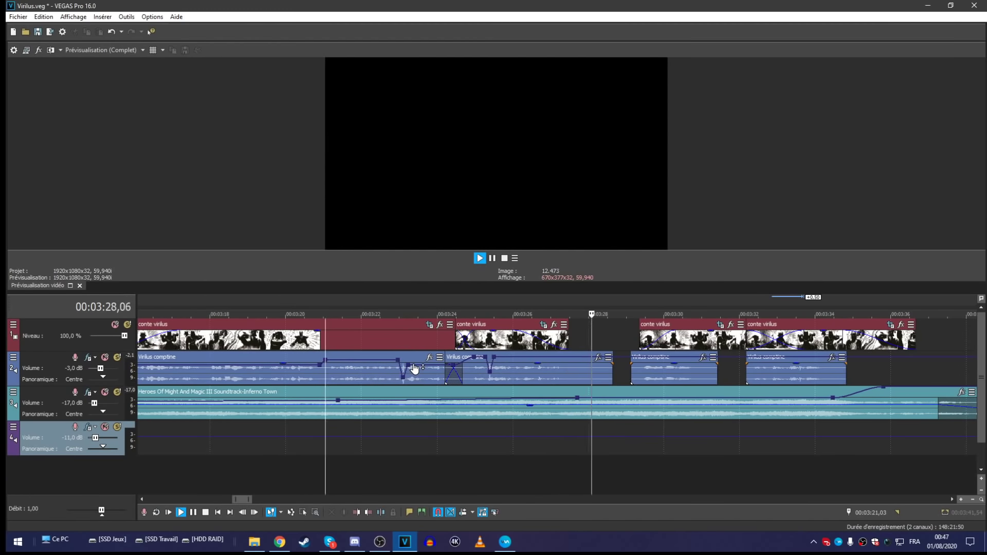
left_click(320, 482)
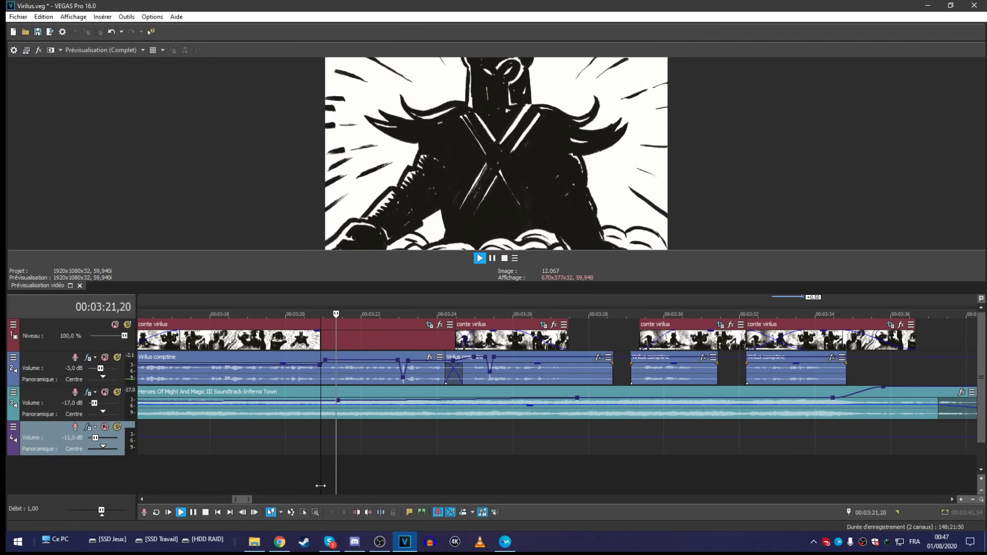
Step: Lower the track 2 volume envelope dip at 00:03:25,24 to about -6.8 dB, replay from about 00:03:24, and save the project
left_click(37, 31)
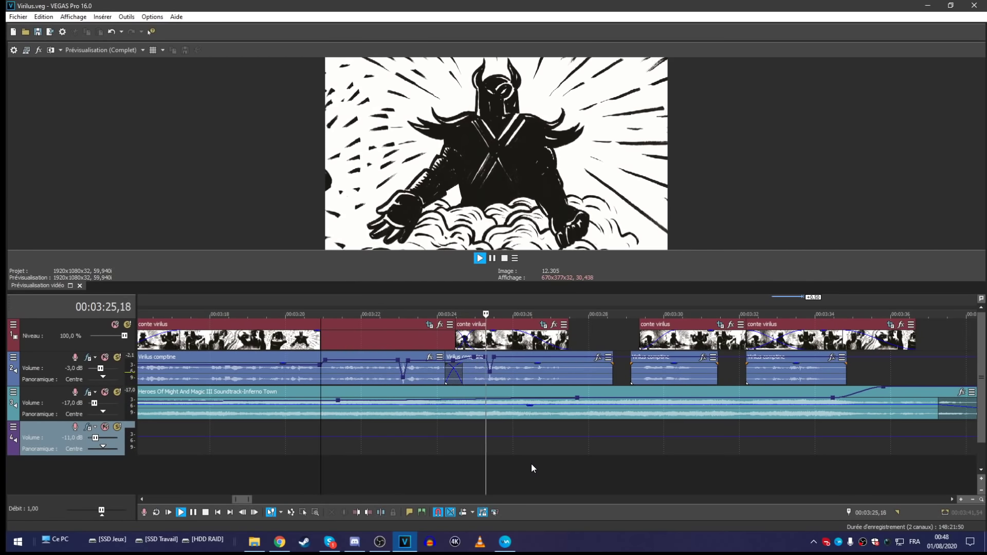
mouse_move(491, 383)
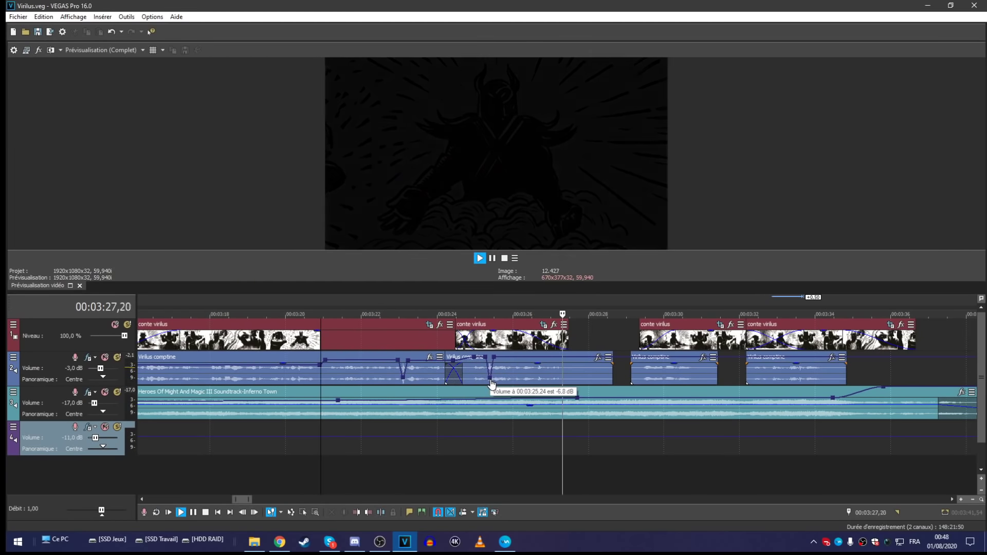
left_click(465, 486)
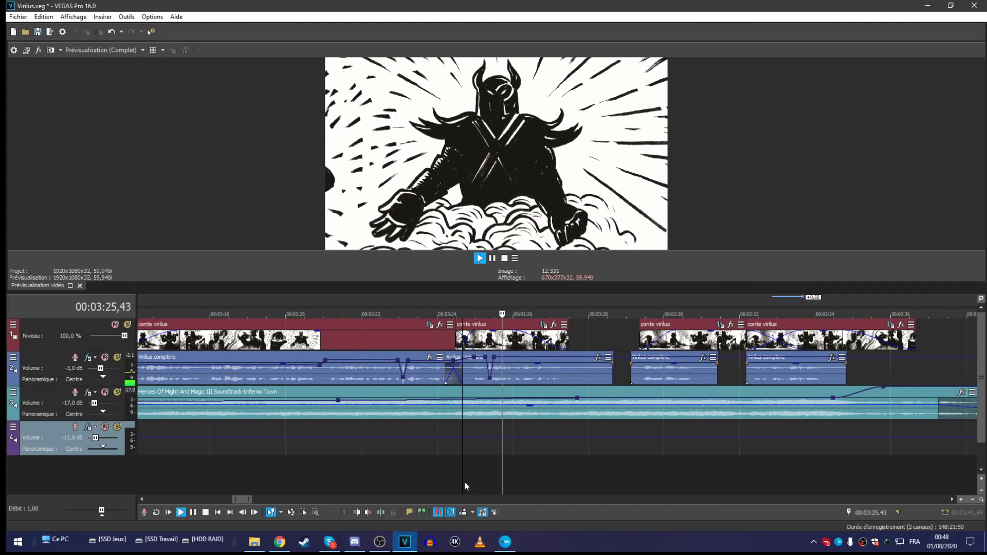
key("ctrl+s")
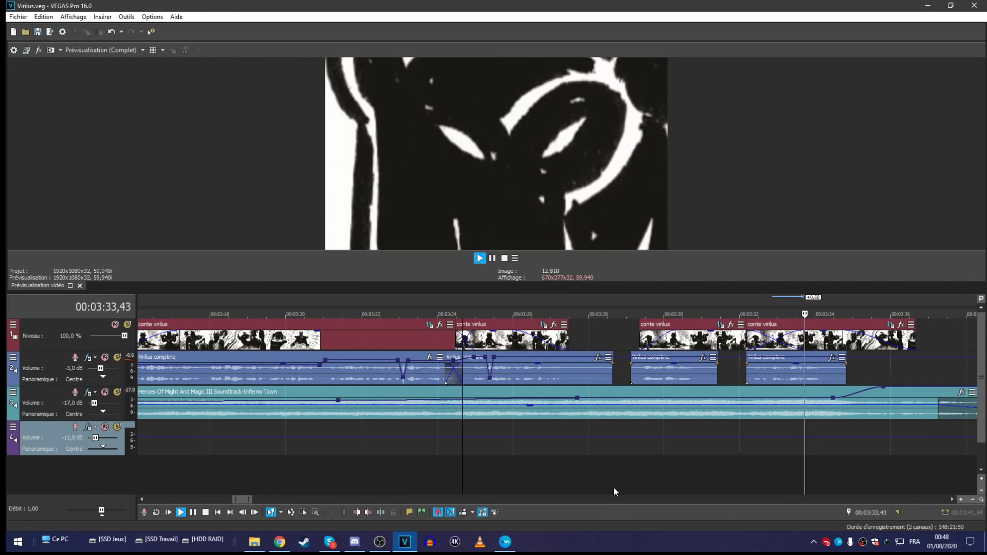
Step: Play the final scenes and music fade-out to about 00:03:37, and stop playback
scroll(613, 486, "down", 5)
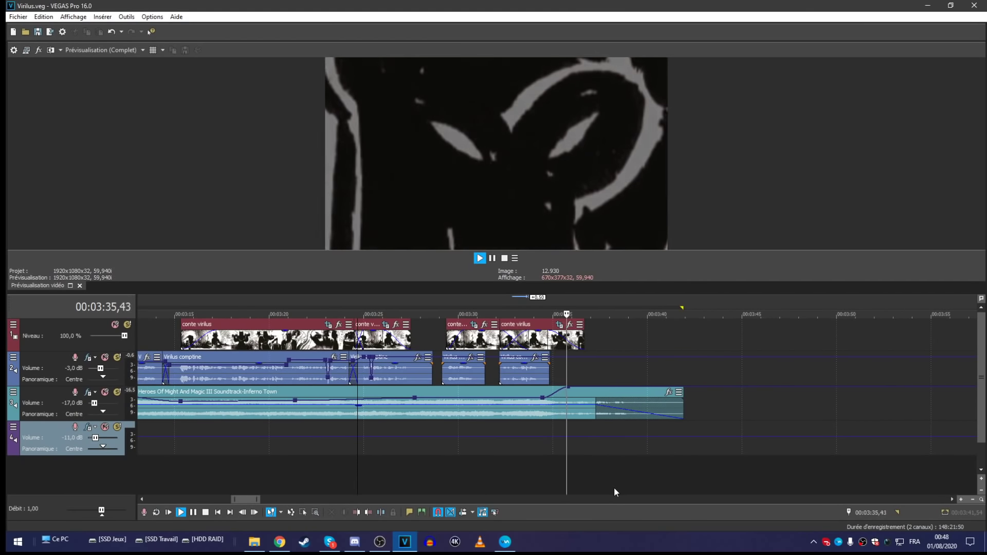
scroll(614, 487, "down", 3)
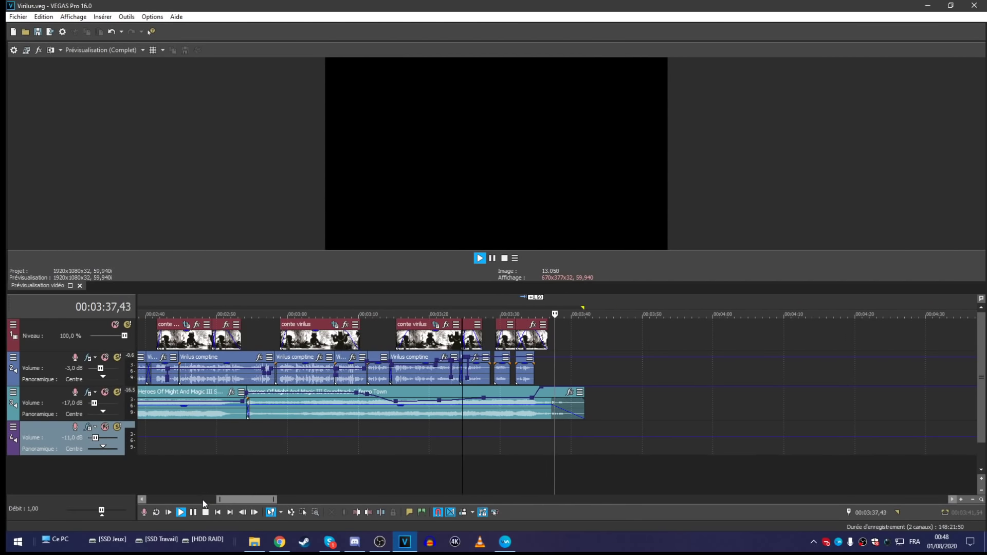
key("space")
Step: Set the time selection to cover the entire project and view all tracks across its full length
scroll(245, 479, "down", 8)
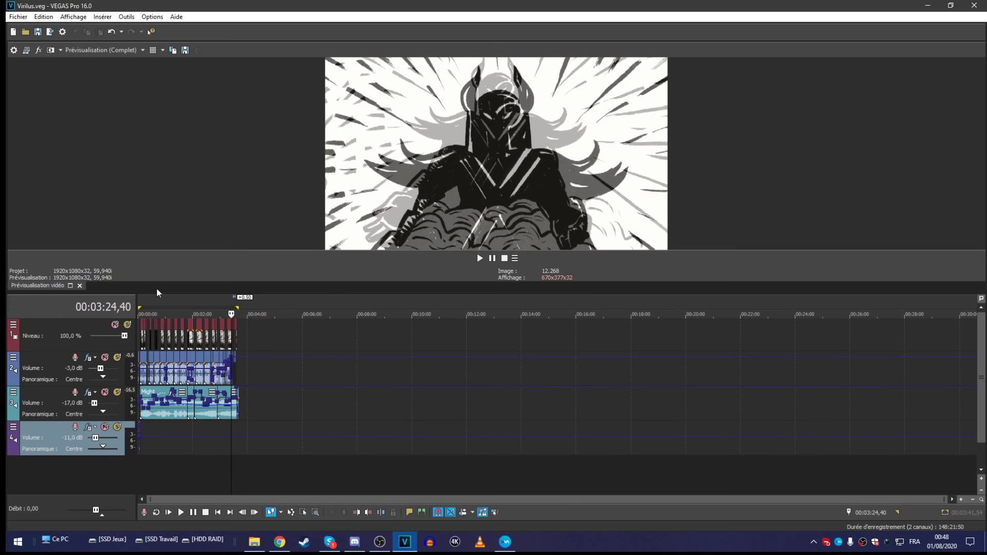
double_click(165, 300)
right_click(165, 301)
left_click(199, 335)
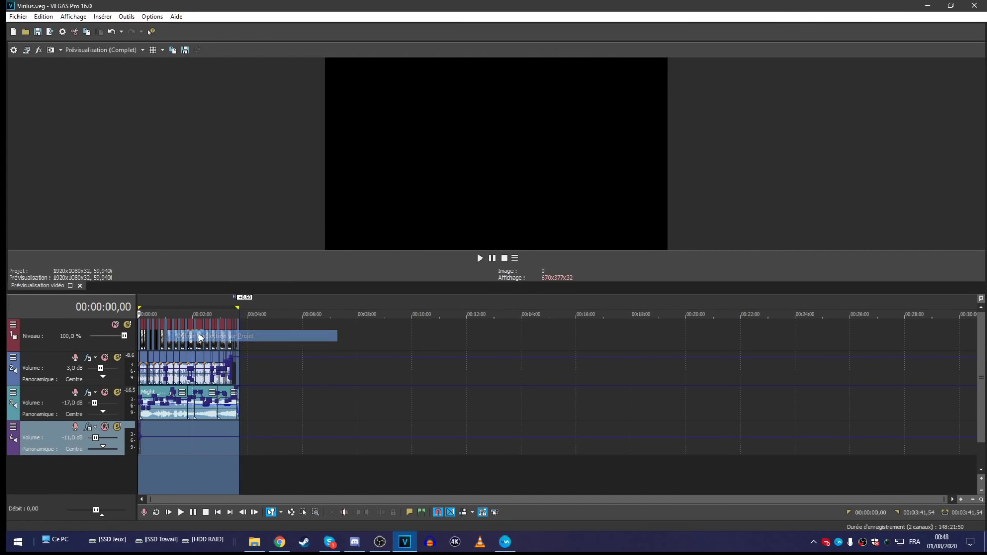
scroll(218, 462, "up", 8)
scroll(201, 461, "down", 2)
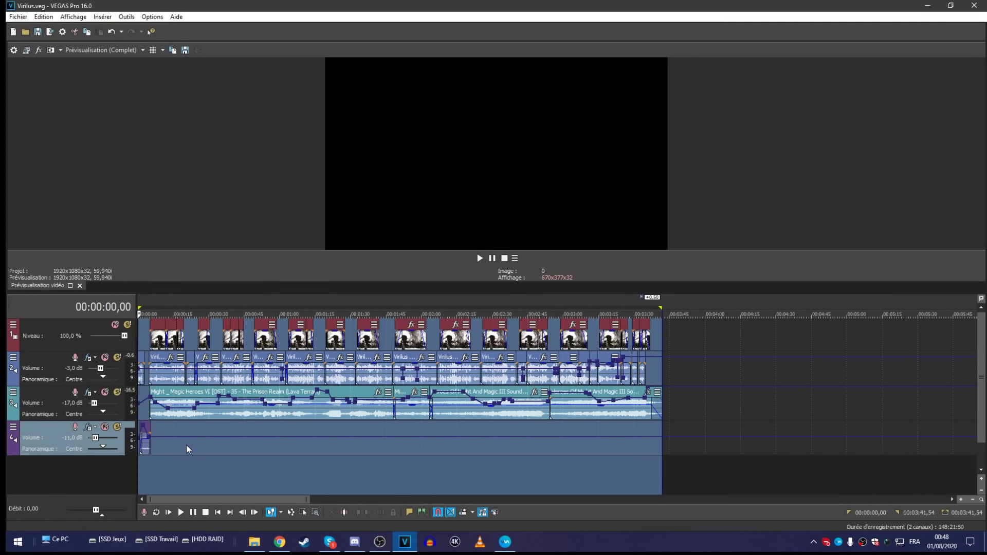
scroll(187, 445, "up", 2)
Step: Open the Witcher 3 Combat Music video in VLC from the HDD RAID drive, listen at 65% volume, and minimize the player
left_click(203, 539)
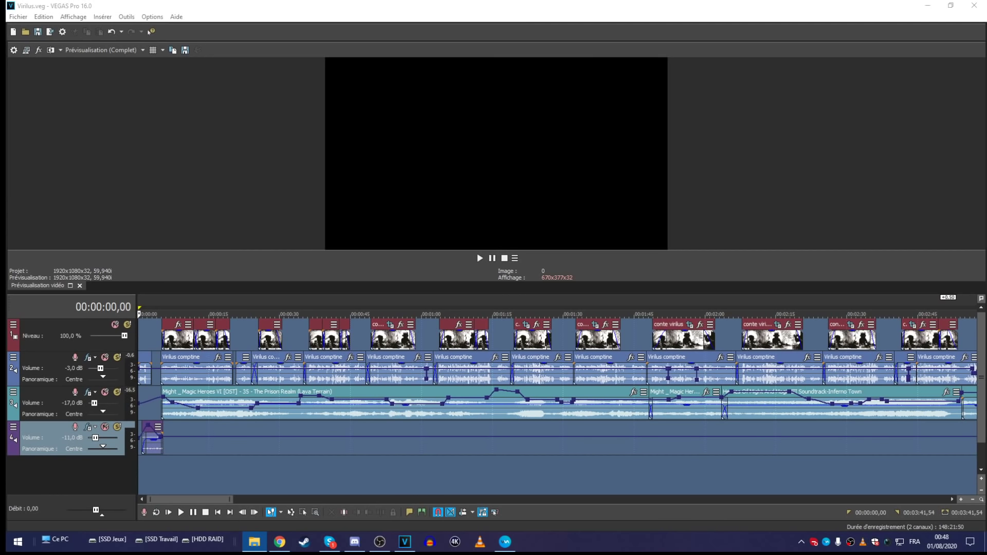
scroll(362, 288, "down", 7)
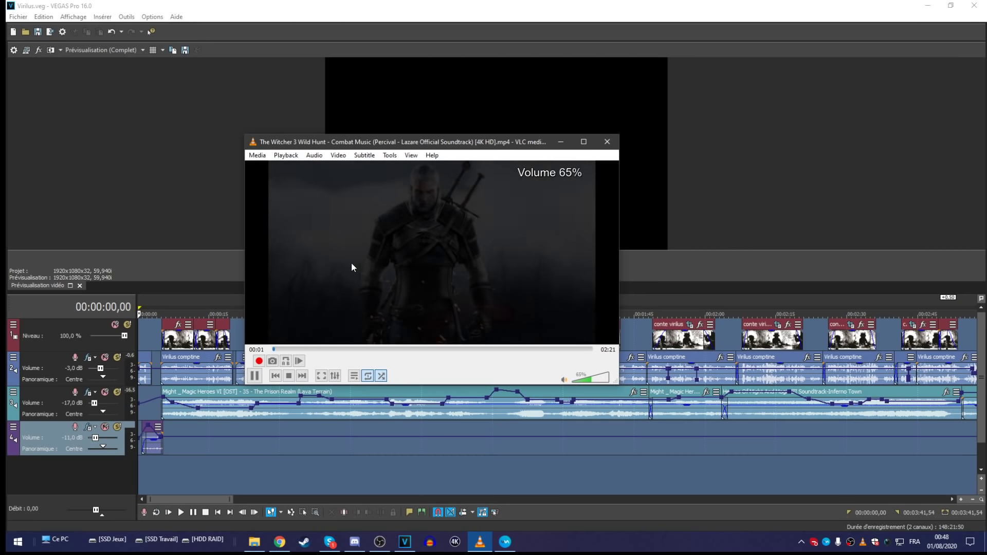
left_click(560, 141)
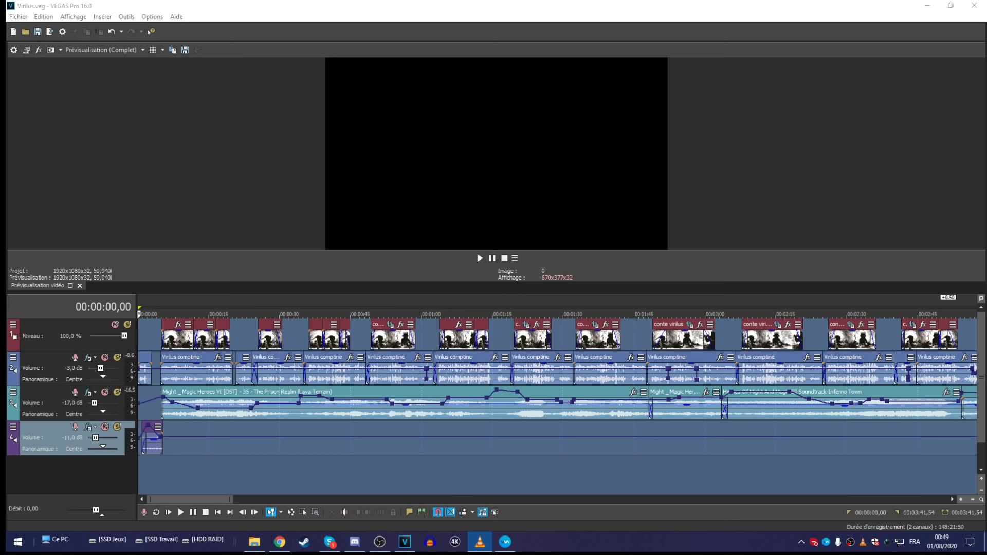
Step: Clear the time selection and inspect the ending between 00:03:36,40 and 00:03:24,40, leaving the playhead at 00:03:25,14
scroll(498, 413, "down", 2)
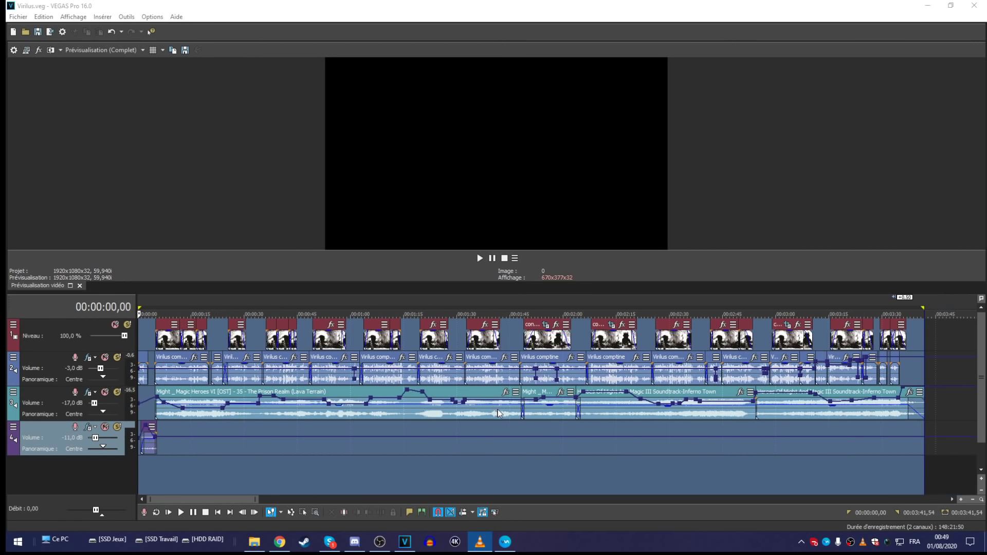
left_click(904, 461)
scroll(665, 482, "up", 3)
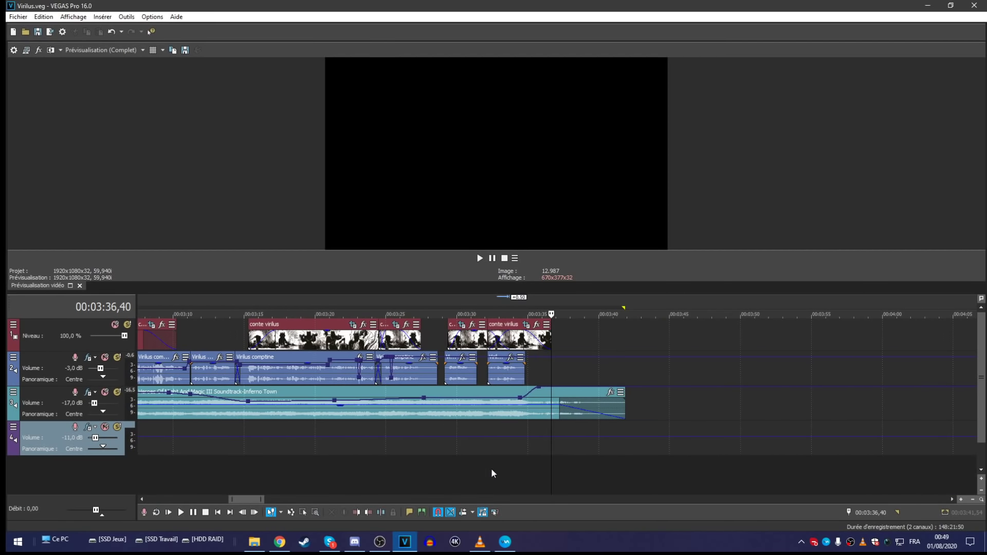
left_click(468, 468)
left_click(381, 463)
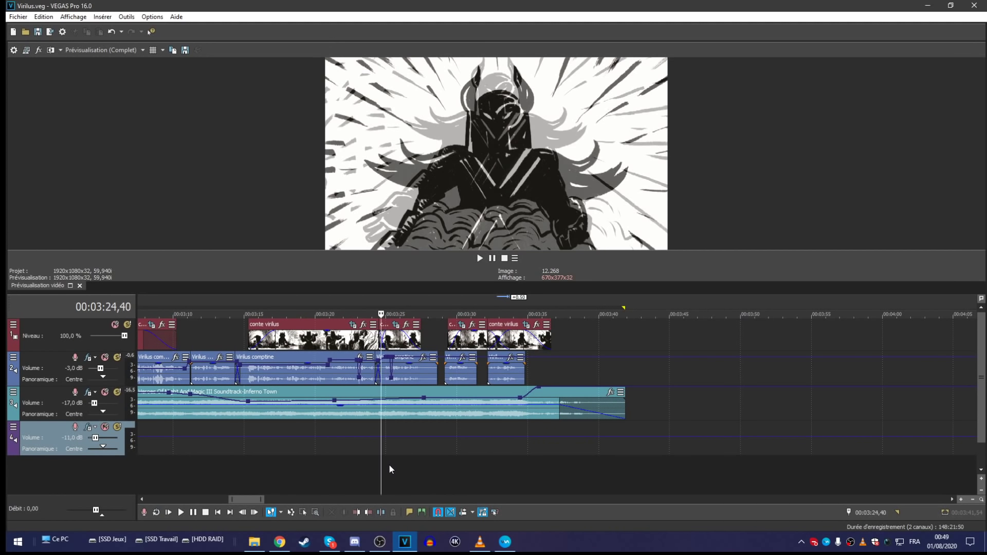
left_click(389, 467)
scroll(362, 470, "down", 3)
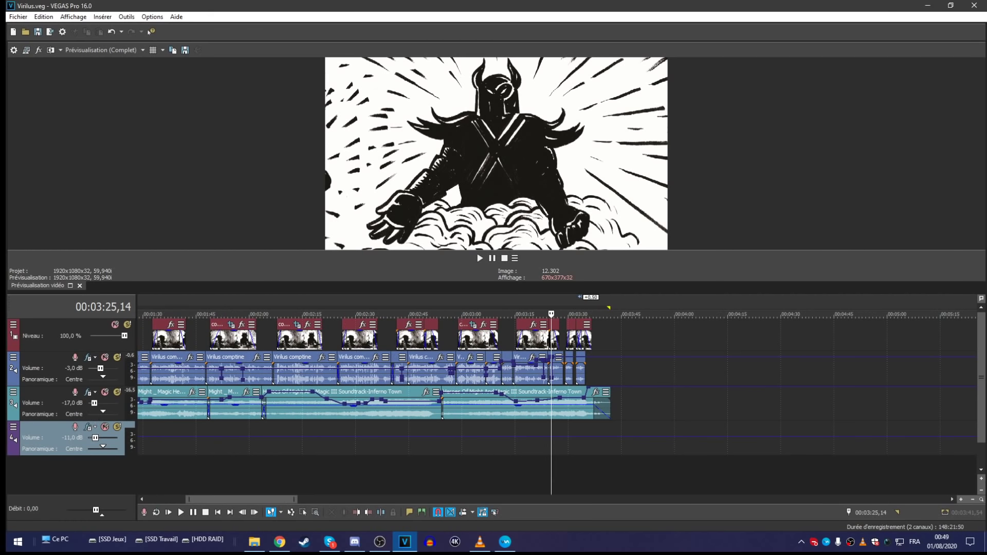
left_click(379, 542)
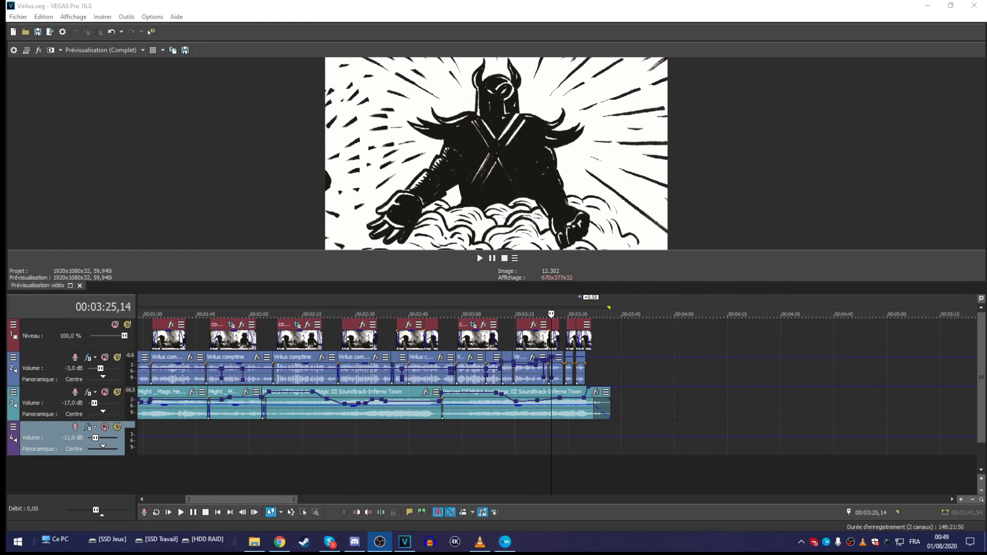